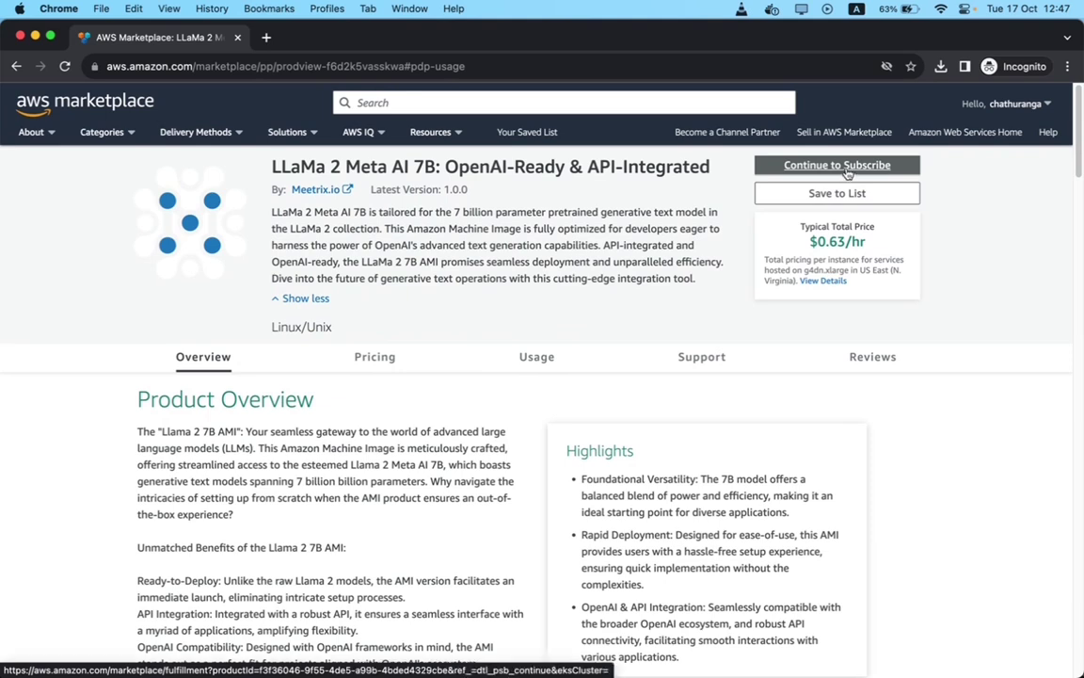
- Subscribe to LLaMa 2 Meta AI 7B in AWS Marketplace and accept the seller's terms
{"action": "left_click", "coordinate": [847, 168]}
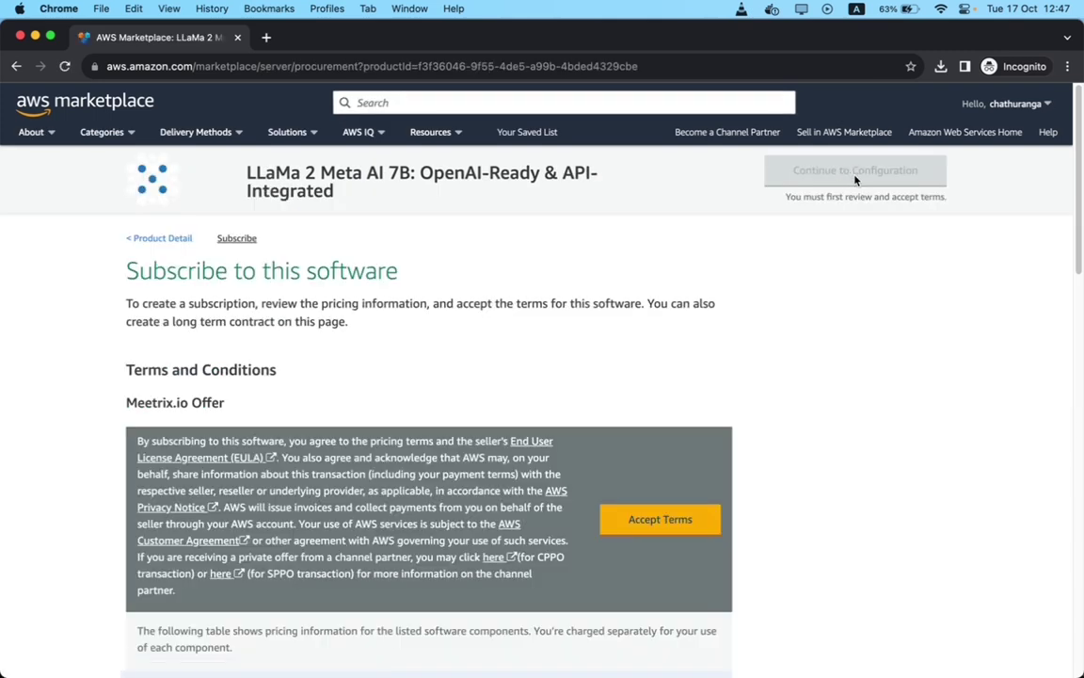
{"action": "scroll", "coordinate": [564, 370], "scroll_direction": "down", "scroll_amount": 2}
{"action": "left_click", "coordinate": [688, 454]}
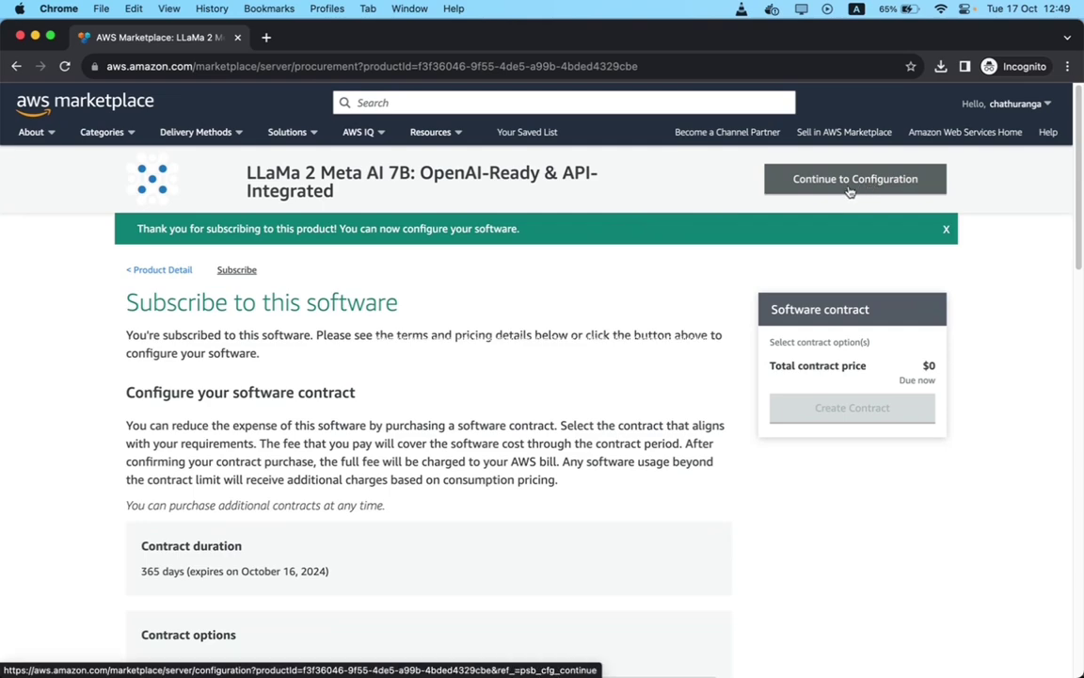
- Continue to configuration and choose US West (Oregon) as the deployment region
{"action": "left_click", "coordinate": [850, 189]}
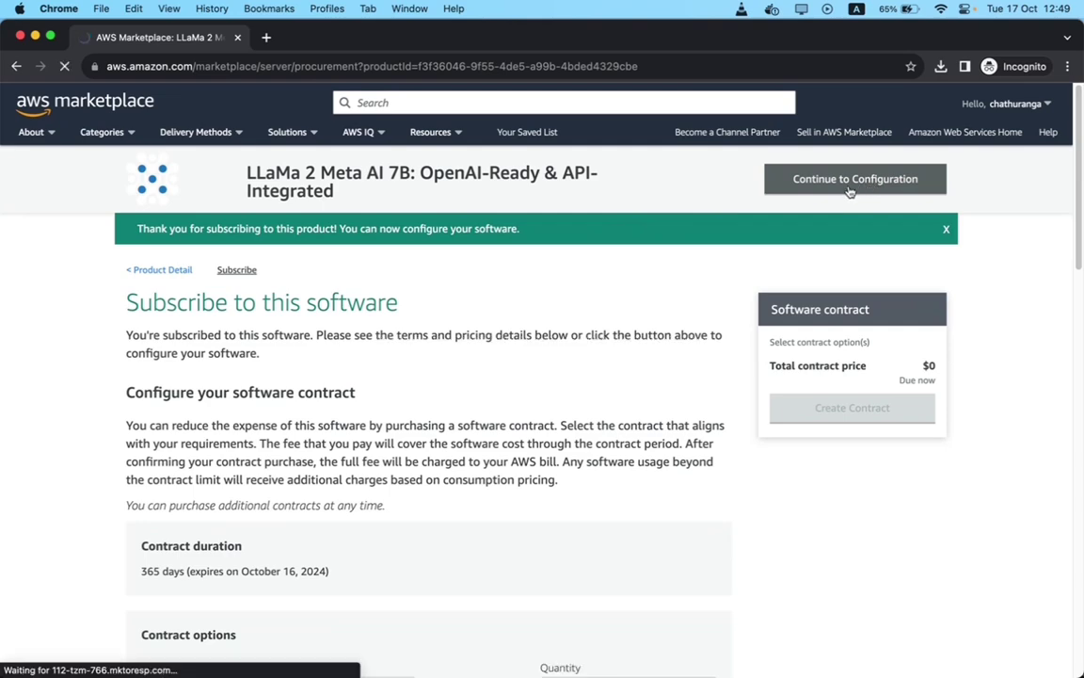
{"action": "scroll", "coordinate": [290, 428], "scroll_direction": "down", "scroll_amount": 2}
{"action": "left_click", "coordinate": [290, 429]}
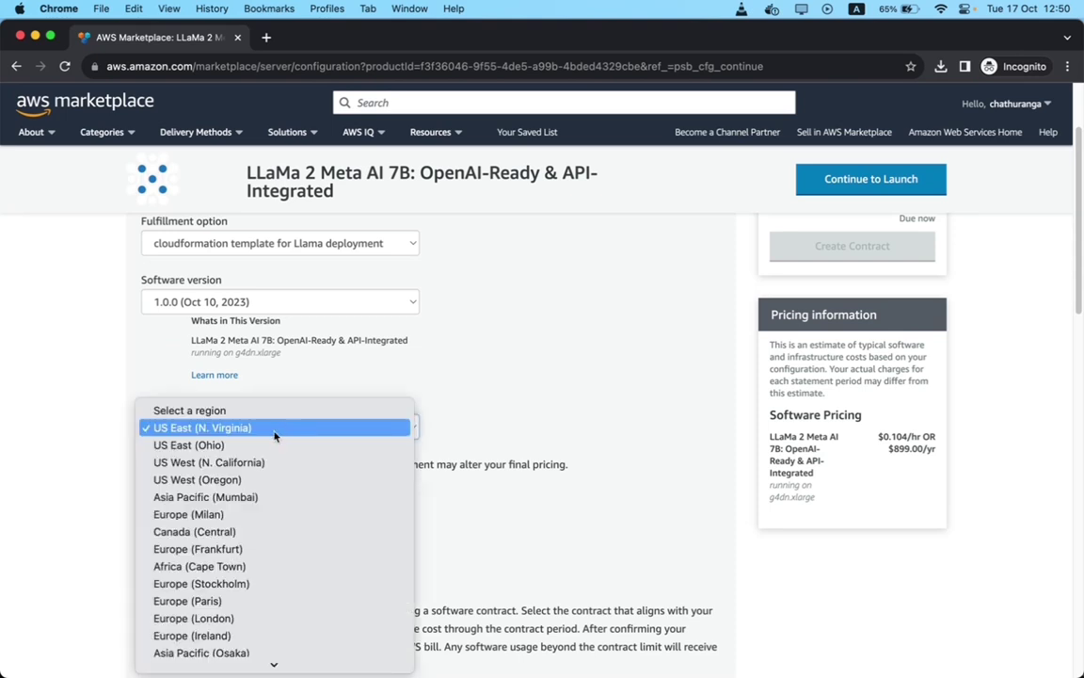
{"action": "left_click", "coordinate": [240, 482]}
- Continue to the launch page and select Launch CloudFormation as the action
{"action": "scroll", "coordinate": [242, 484], "scroll_direction": "up", "scroll_amount": 3}
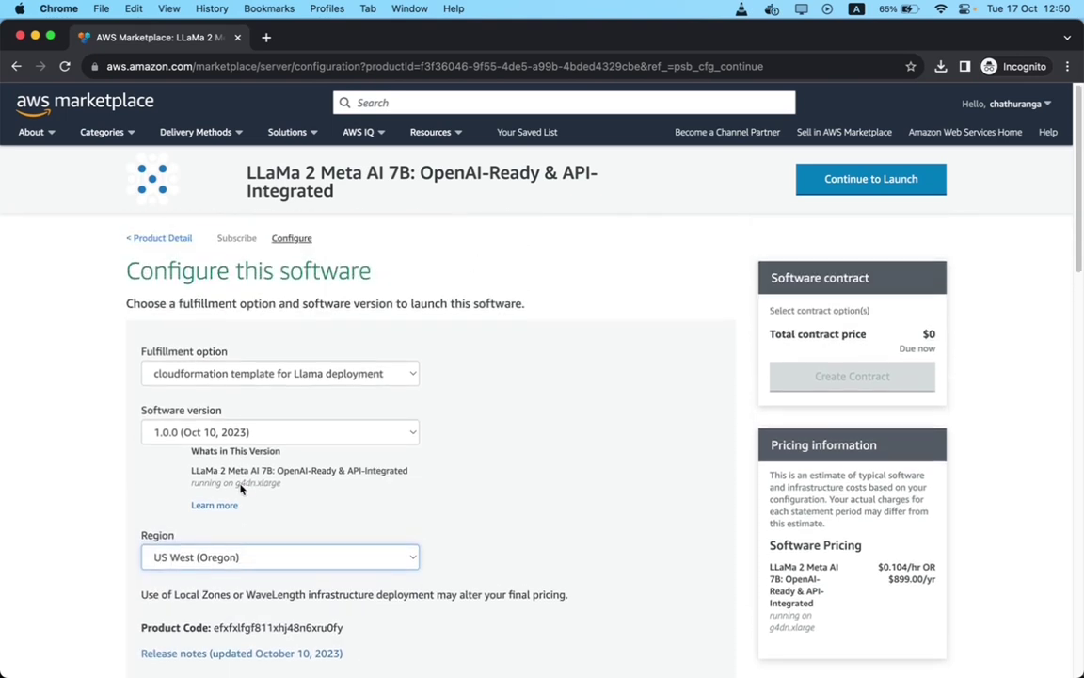
{"action": "left_click", "coordinate": [900, 187]}
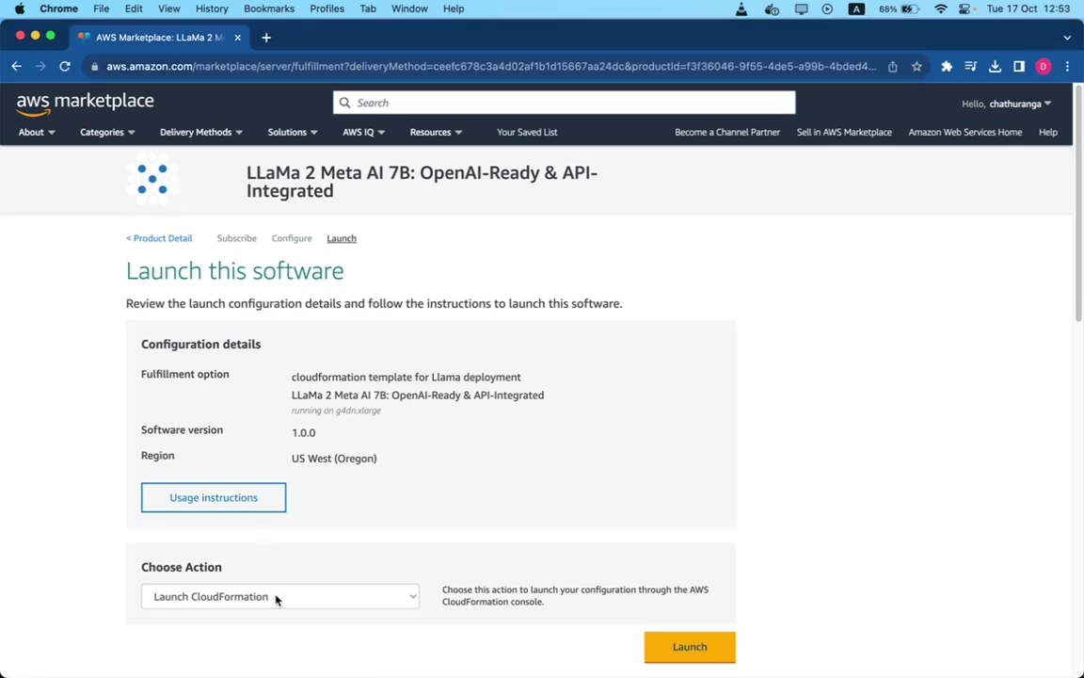
{"action": "left_click", "coordinate": [276, 597]}
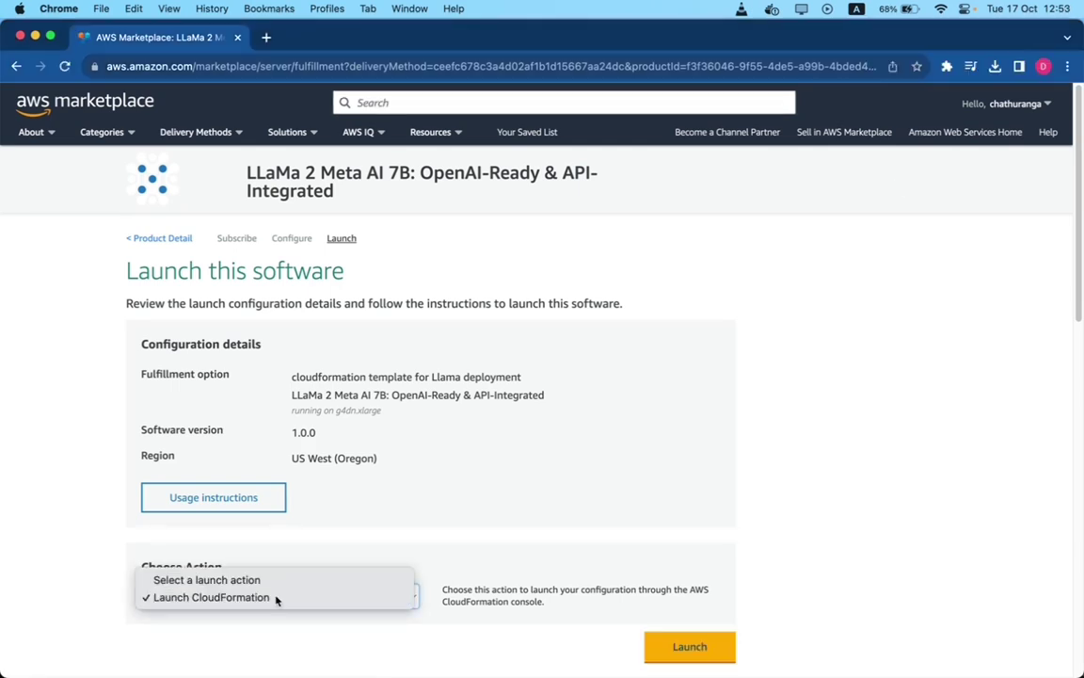
{"action": "left_click", "coordinate": [275, 598]}
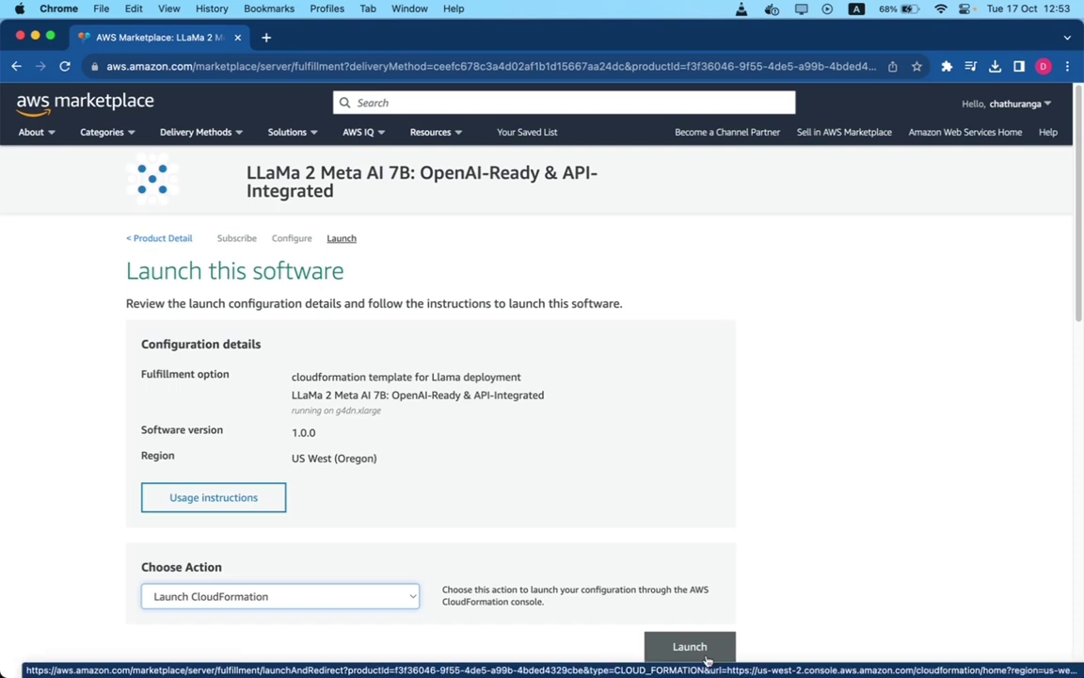
- Launch into CloudFormation Create stack, keeping the ready S3 template, and proceed to stack details
{"action": "left_click", "coordinate": [708, 661]}
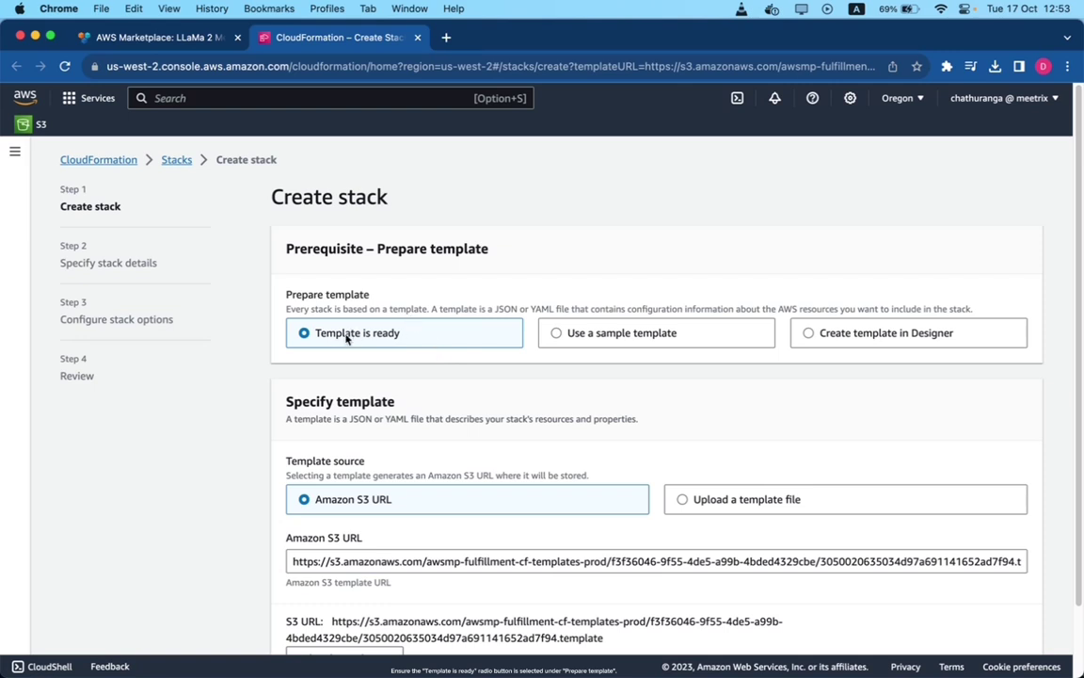
{"action": "scroll", "coordinate": [359, 337], "scroll_direction": "down", "scroll_amount": 2}
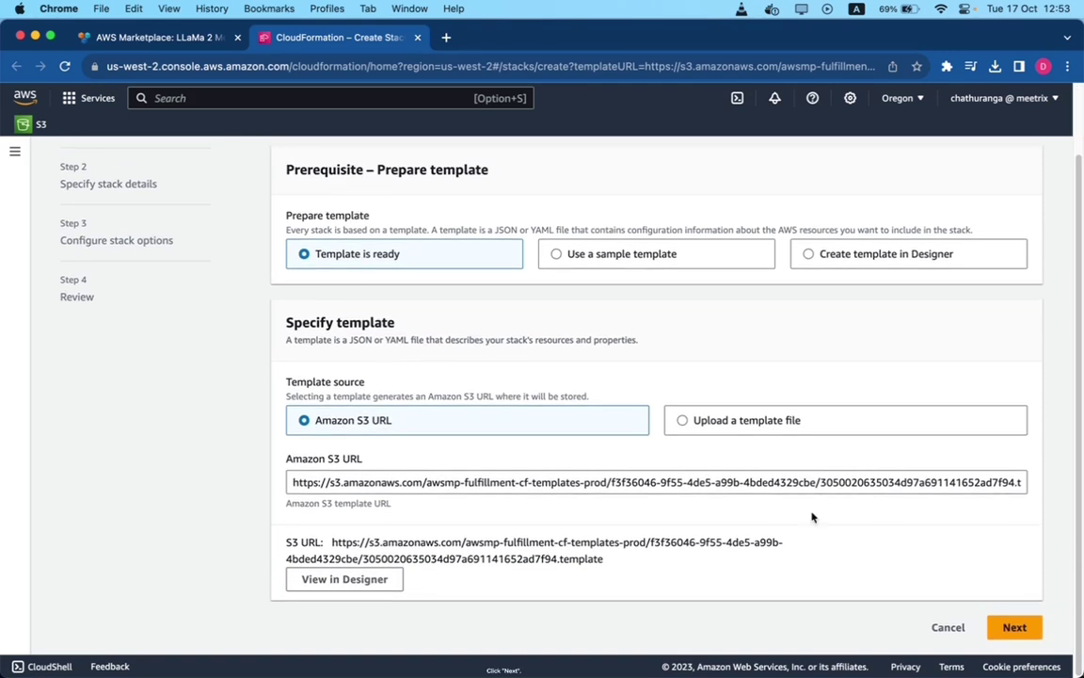
{"action": "left_click", "coordinate": [1014, 628]}
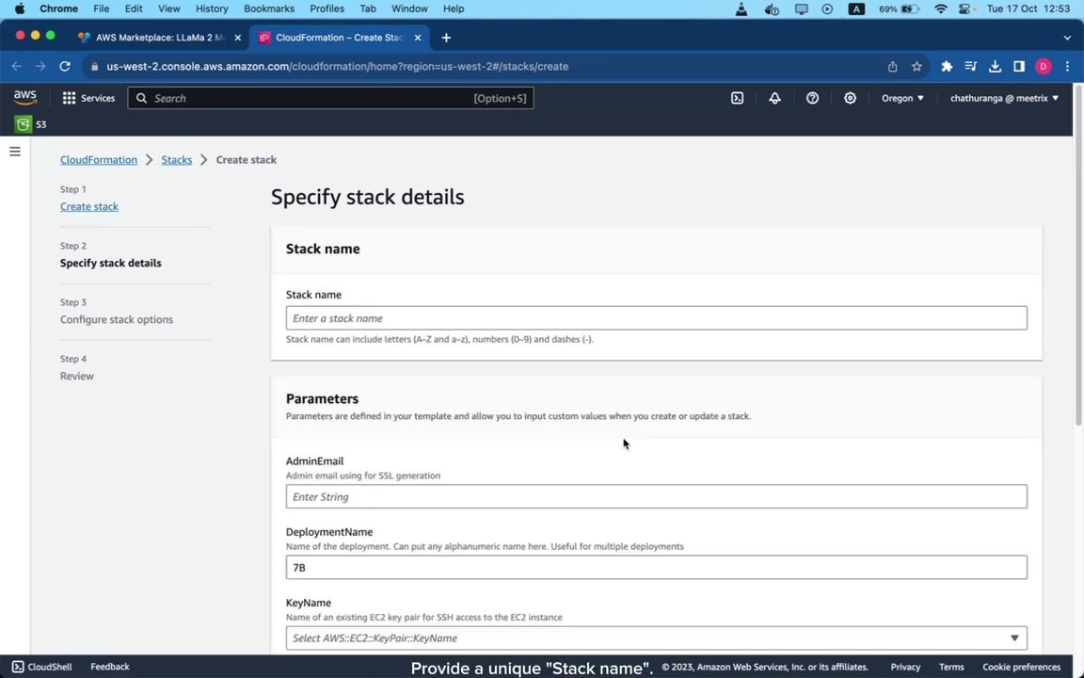
- Name the stack test-meetrix-llama, enter the admin email, and set DeploymentName to test
{"action": "left_click", "coordinate": [370, 318]}
{"action": "type", "text": "test-meetrix-llama"}
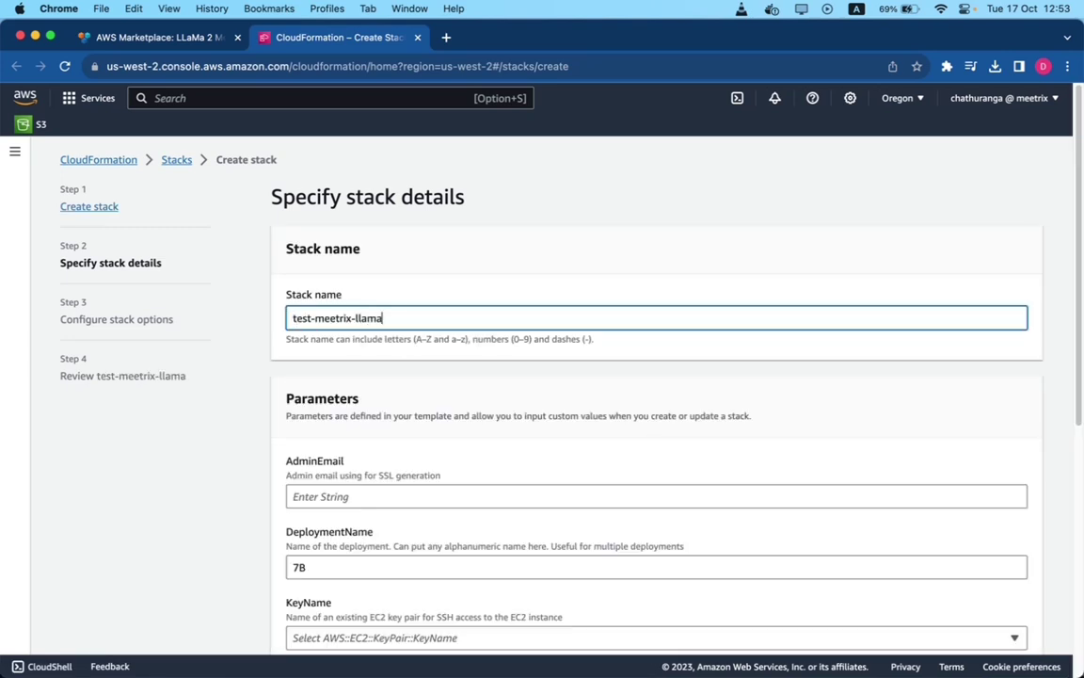
{"action": "scroll", "coordinate": [301, 329], "scroll_direction": "down", "scroll_amount": 4}
{"action": "left_click", "coordinate": [302, 332]}
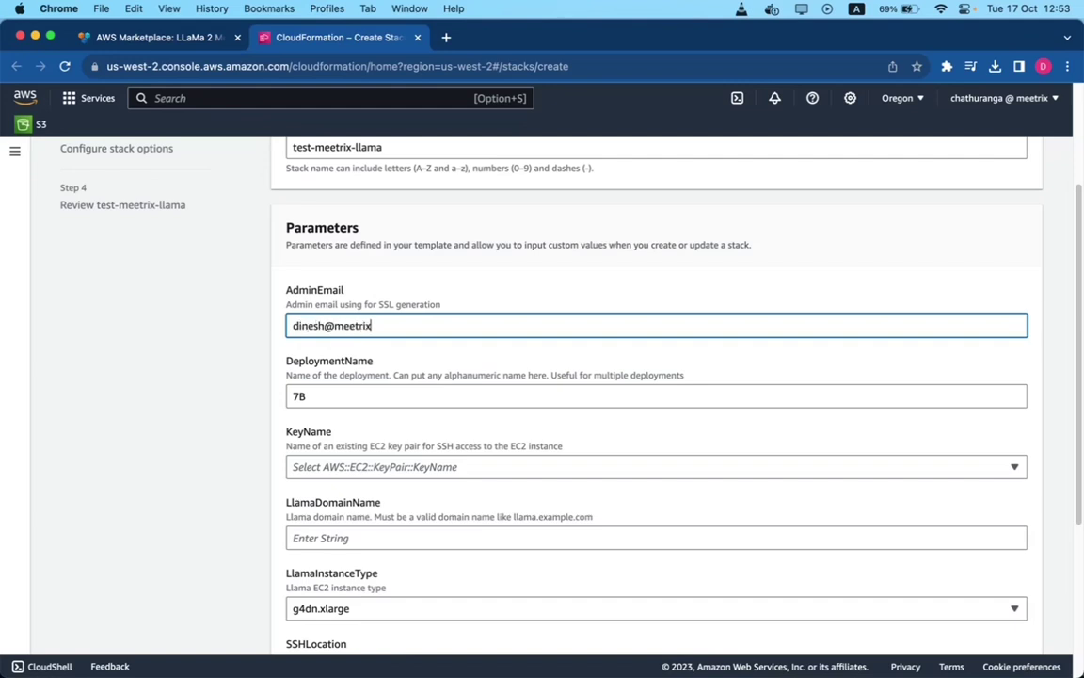
{"action": "scroll", "coordinate": [322, 377], "scroll_direction": "down", "scroll_amount": 1}
{"action": "left_click", "coordinate": [322, 356]}
{"action": "double_click", "coordinate": [322, 355]}
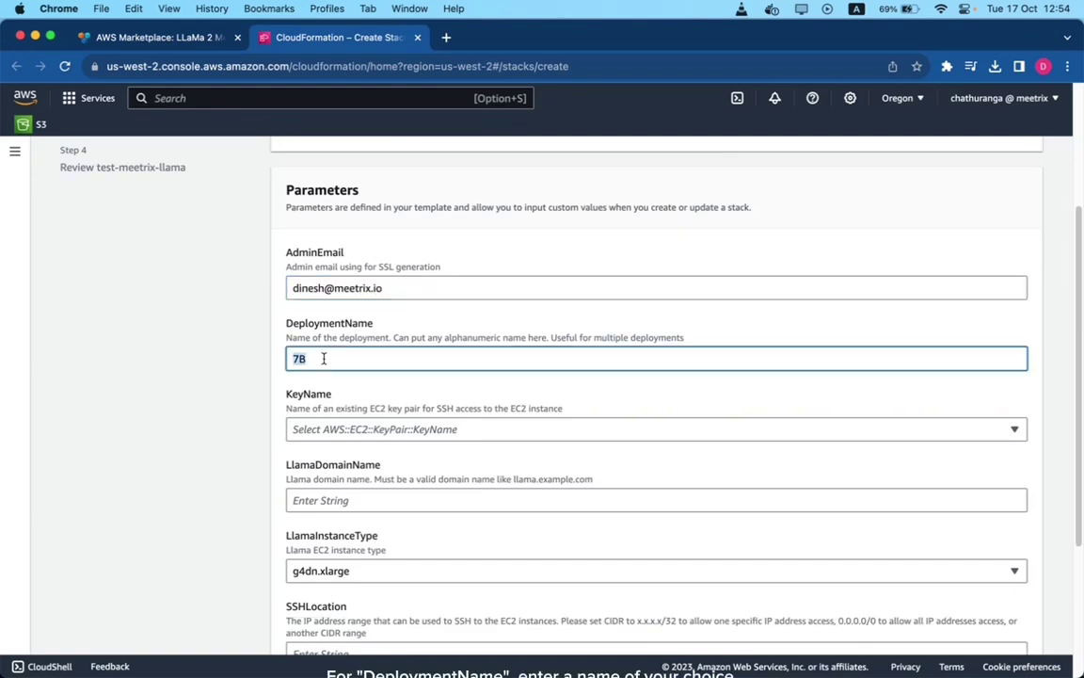
{"action": "type", "text": "test"}
- Pick an existing EC2 key pair as the KeyName for SSH access
{"action": "scroll", "coordinate": [314, 378], "scroll_direction": "down", "scroll_amount": 1}
{"action": "left_click", "coordinate": [317, 376]}
{"action": "scroll", "coordinate": [340, 499], "scroll_direction": "down", "scroll_amount": 2}
{"action": "scroll", "coordinate": [340, 496], "scroll_direction": "down", "scroll_amount": 7}
{"action": "scroll", "coordinate": [339, 501], "scroll_direction": "down", "scroll_amount": 3}
{"action": "left_click", "coordinate": [315, 552]}
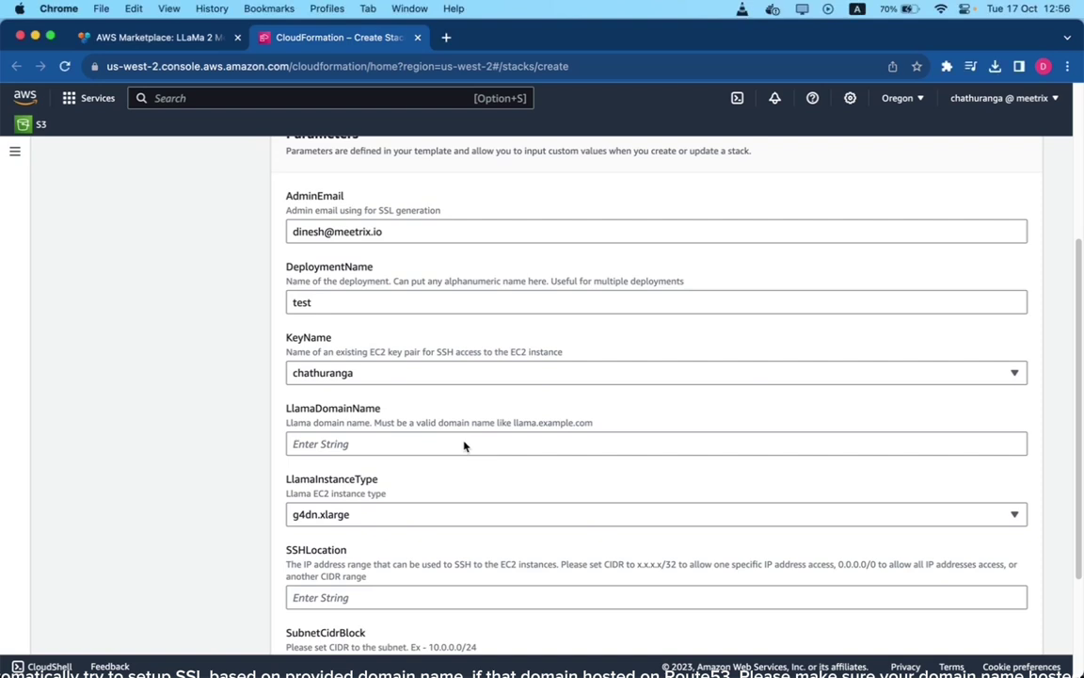
- Set LlamaDomainName to test-llama.meetrix.io and SSHLocation to 0.0.0.0/0, then review the parameters
{"action": "left_click", "coordinate": [336, 446]}
{"action": "type", "text": "test-llama.meetrix.io"}
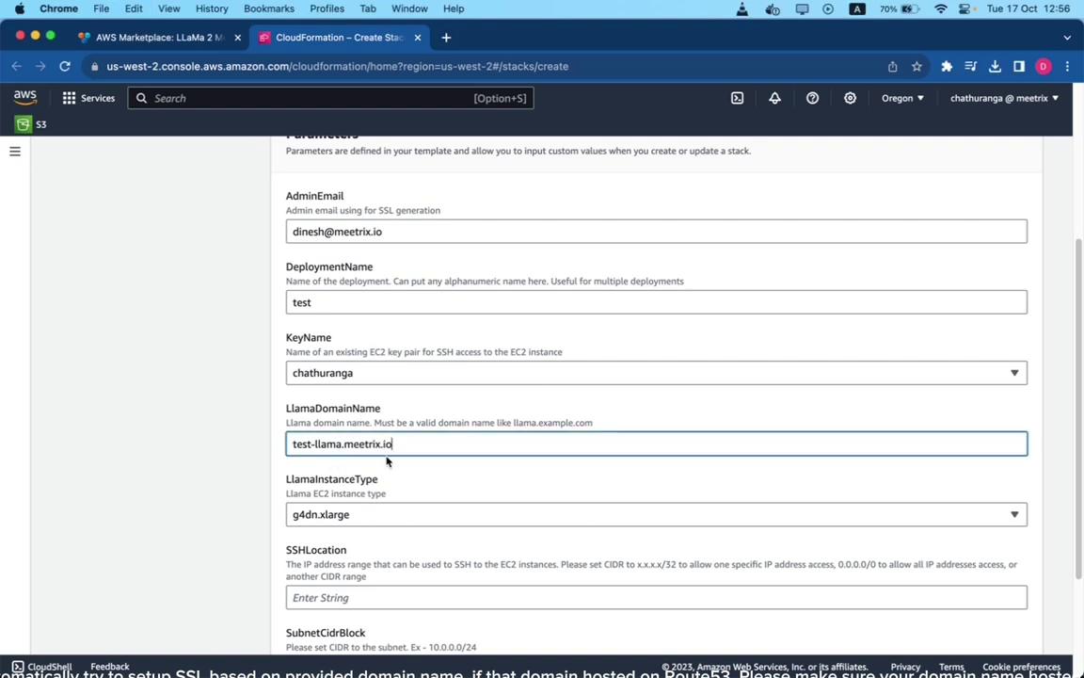
{"action": "scroll", "coordinate": [386, 461], "scroll_direction": "down", "scroll_amount": 5}
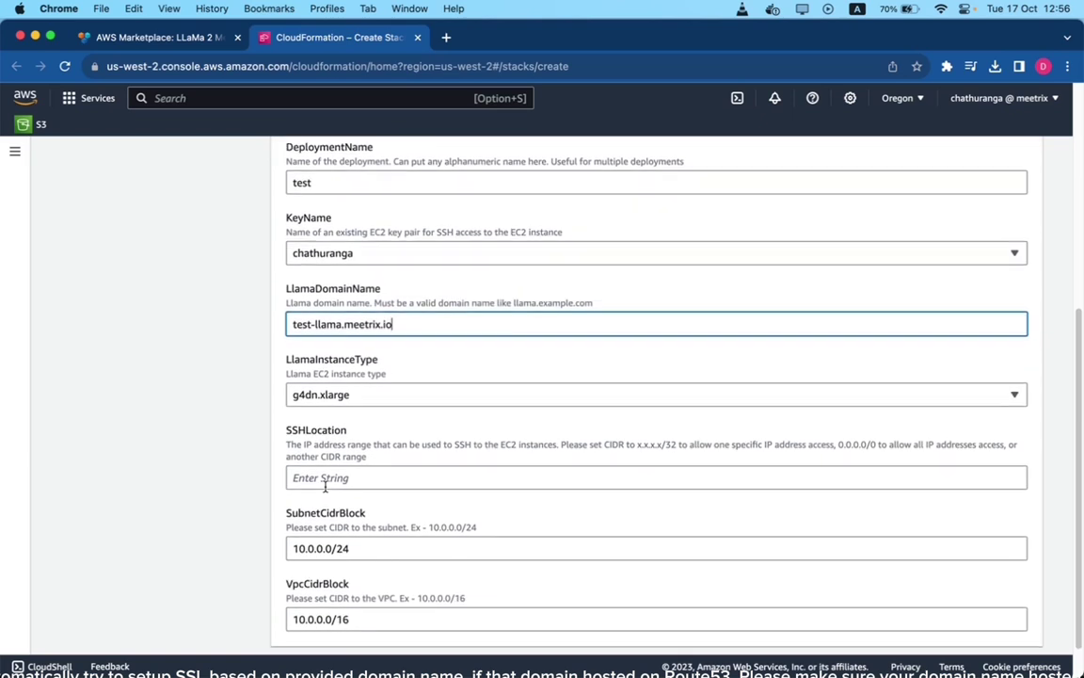
{"action": "scroll", "coordinate": [326, 490], "scroll_direction": "down", "scroll_amount": 1}
{"action": "left_click", "coordinate": [321, 465]}
{"action": "type", "text": "0.0.0.0/0"}
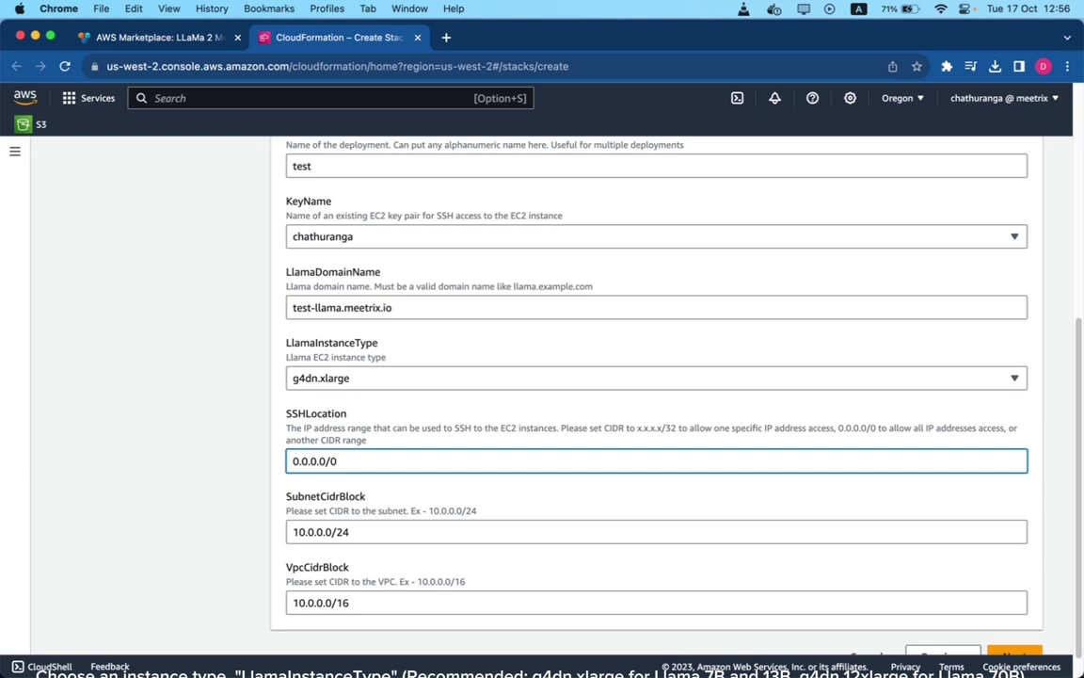
{"action": "scroll", "coordinate": [286, 434], "scroll_direction": "down", "scroll_amount": 2}
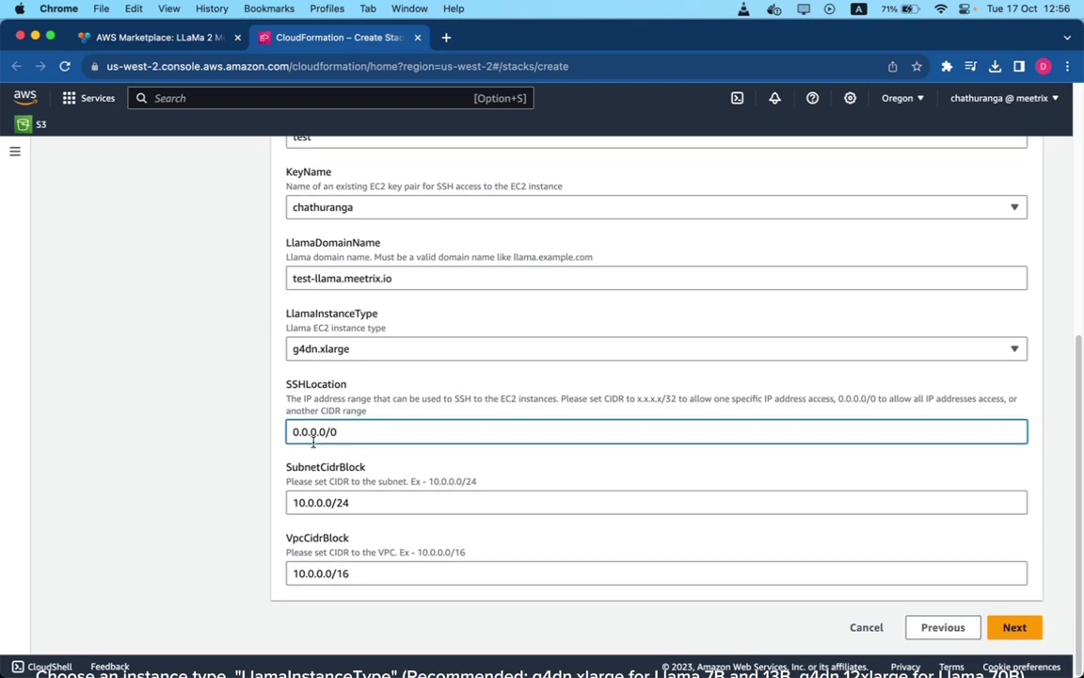
{"action": "scroll", "coordinate": [358, 576], "scroll_direction": "up", "scroll_amount": 15}
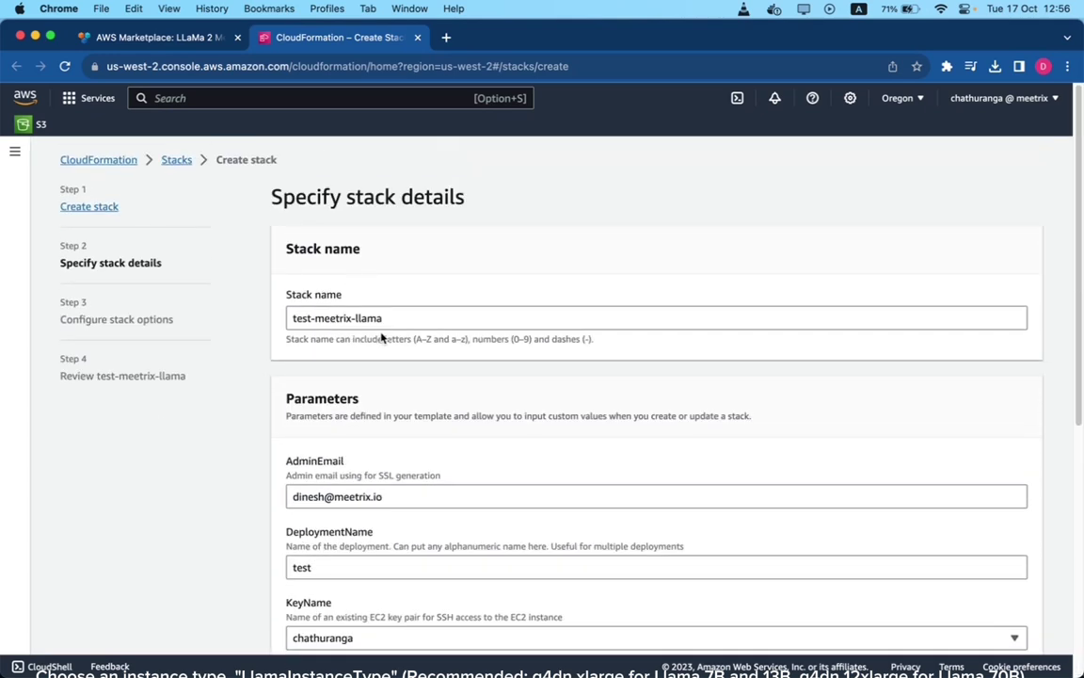
{"action": "scroll", "coordinate": [381, 337], "scroll_direction": "down", "scroll_amount": 5}
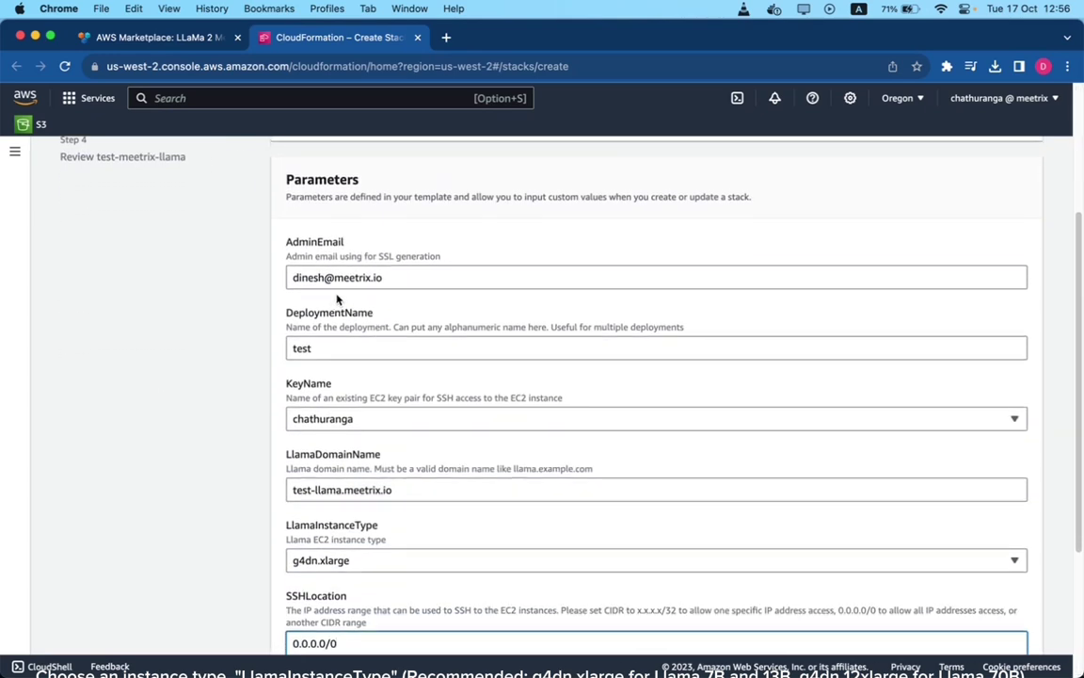
{"action": "scroll", "coordinate": [359, 298], "scroll_direction": "down", "scroll_amount": 1}
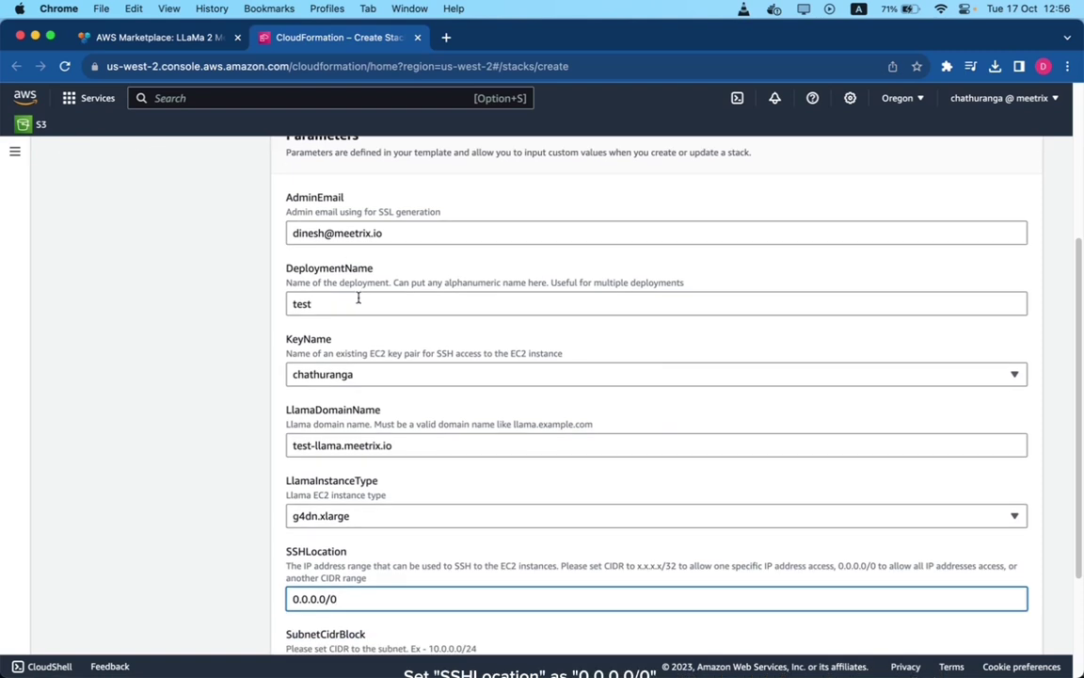
{"action": "scroll", "coordinate": [358, 298], "scroll_direction": "down", "scroll_amount": 2}
{"action": "scroll", "coordinate": [392, 334], "scroll_direction": "down", "scroll_amount": 1}
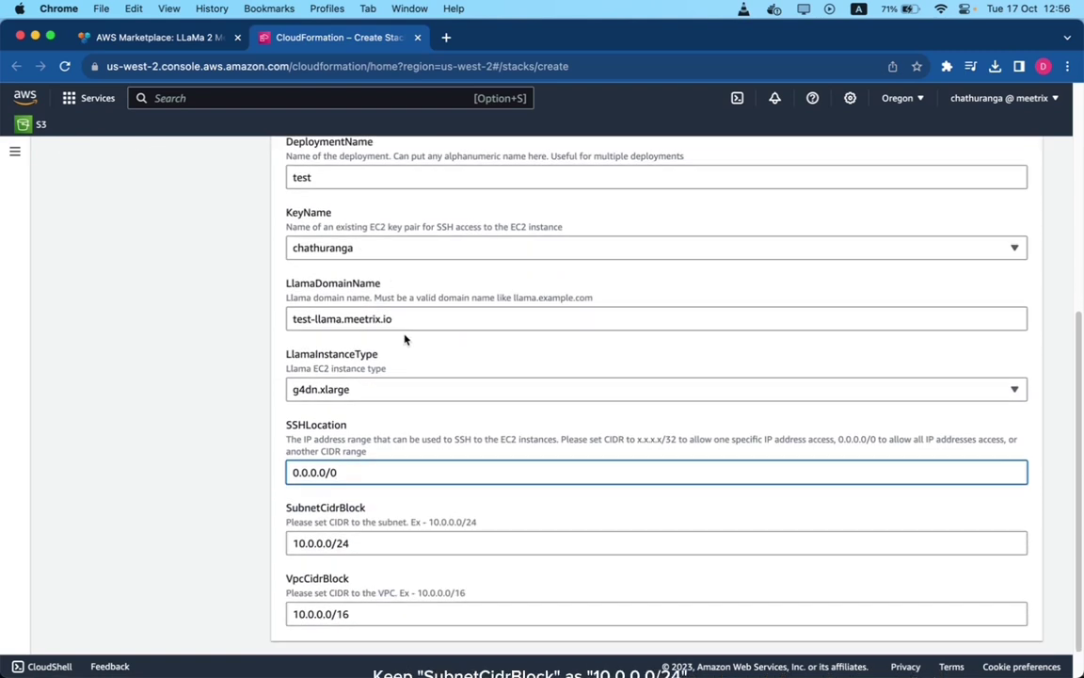
{"action": "scroll", "coordinate": [405, 339], "scroll_direction": "down", "scroll_amount": 1}
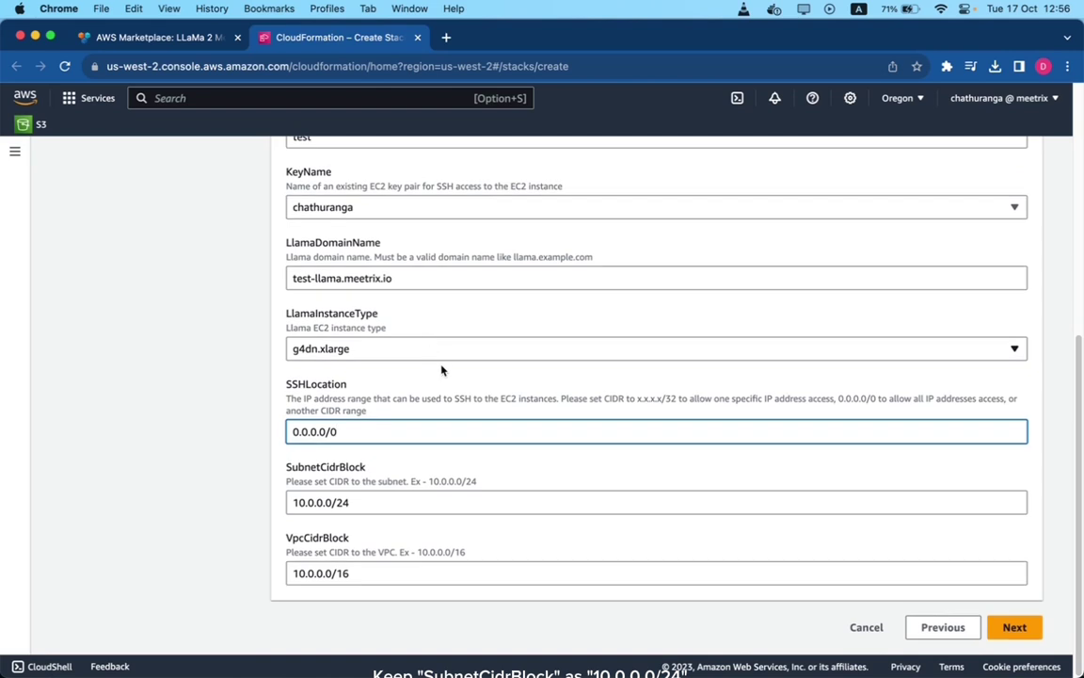
- Move past the stack options with defaults to the review page
{"action": "left_click", "coordinate": [1014, 631]}
{"action": "scroll", "coordinate": [424, 452], "scroll_direction": "down", "scroll_amount": 4}
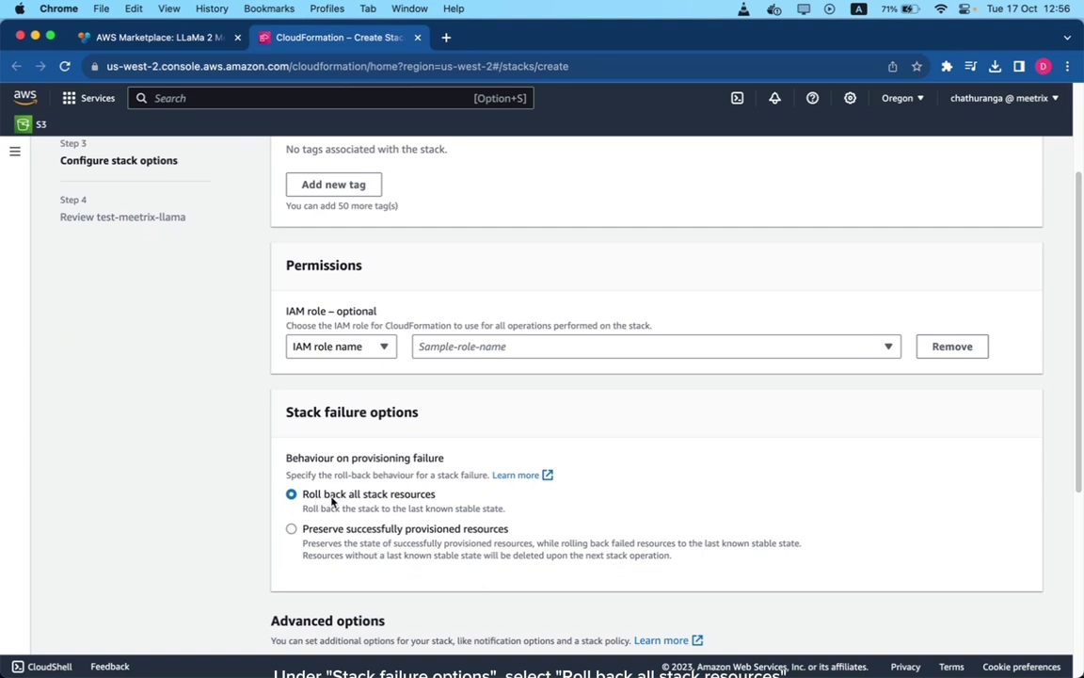
{"action": "scroll", "coordinate": [331, 501], "scroll_direction": "down", "scroll_amount": 7}
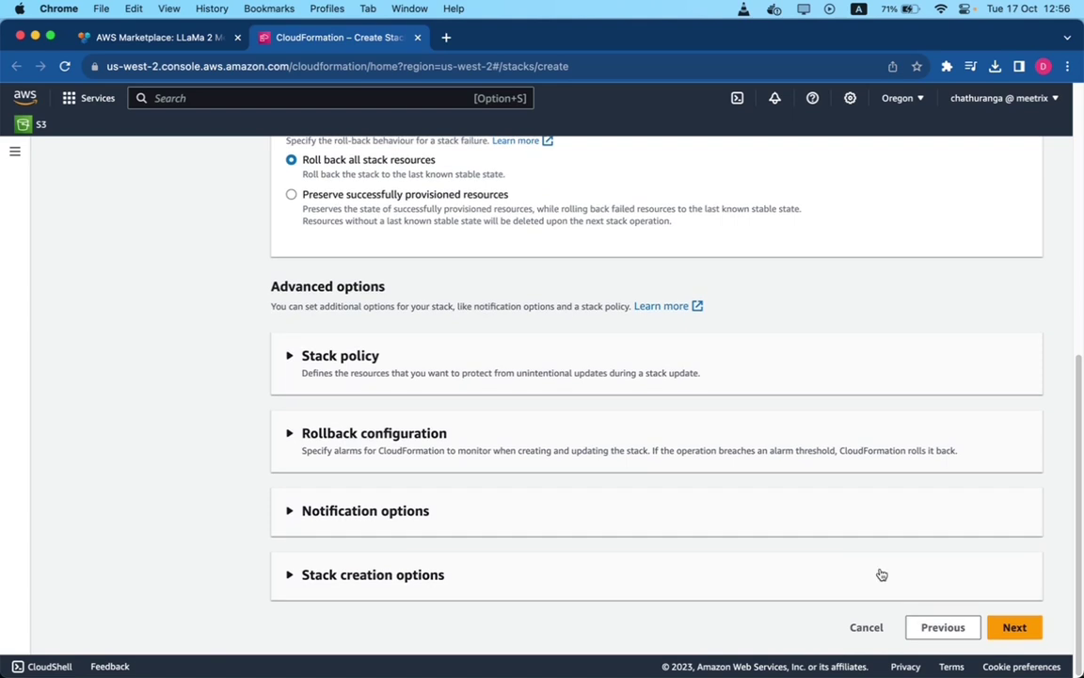
{"action": "left_click", "coordinate": [1014, 627]}
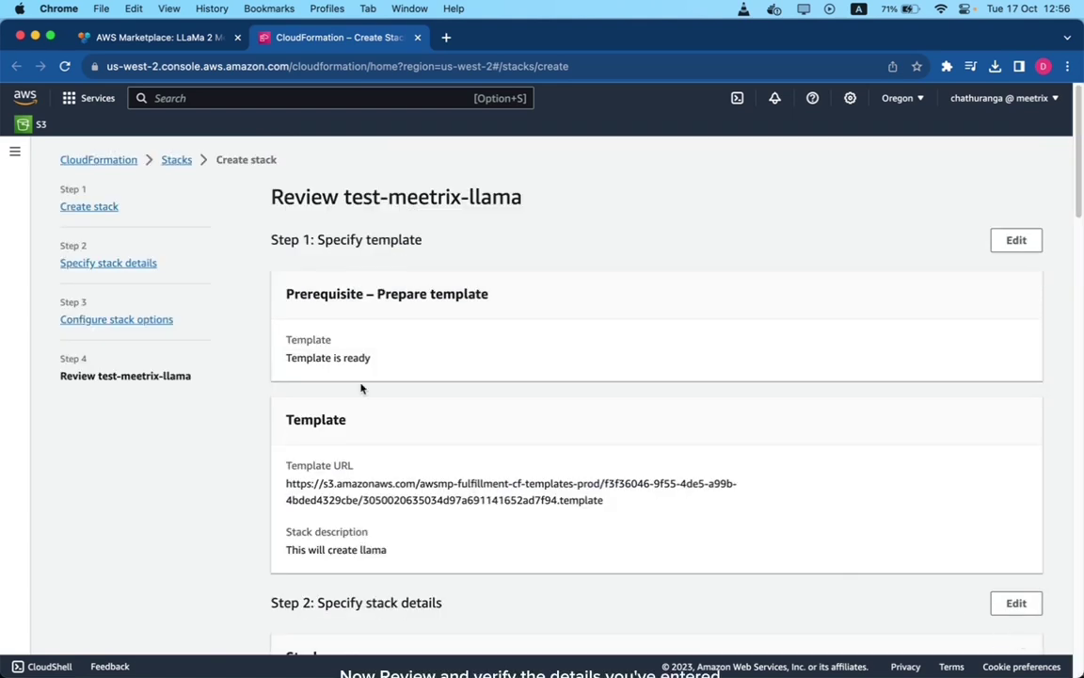
- Acknowledge IAM resources with custom names and submit the test-meetrix-llama stack
{"action": "scroll", "coordinate": [360, 387], "scroll_direction": "down", "scroll_amount": 10}
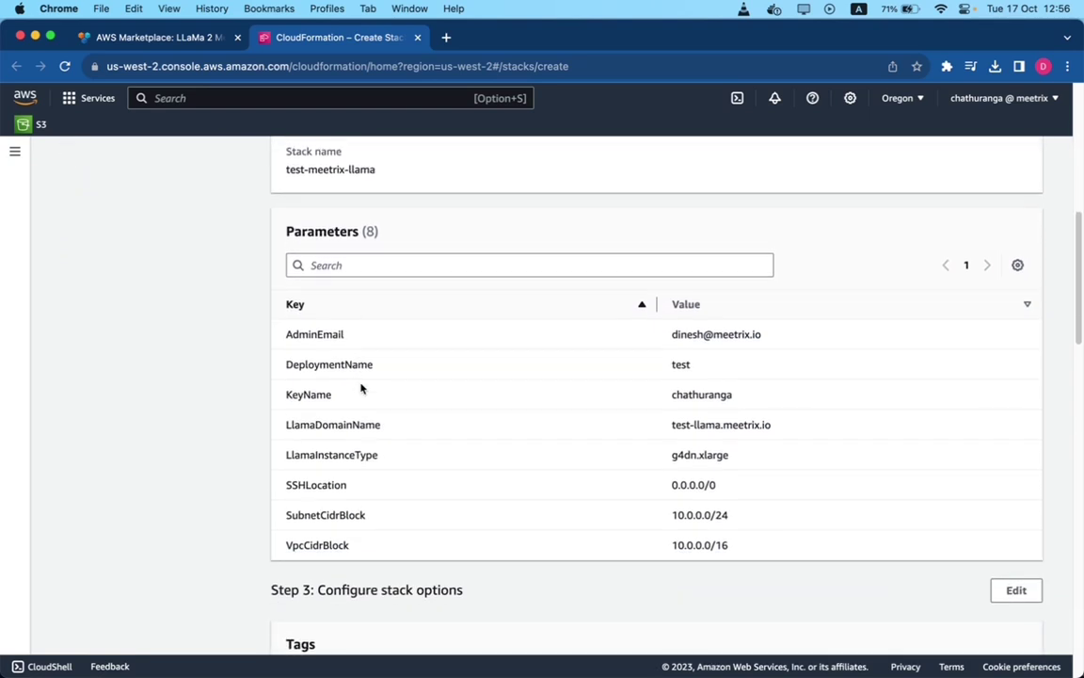
{"action": "scroll", "coordinate": [636, 471], "scroll_direction": "down", "scroll_amount": 12}
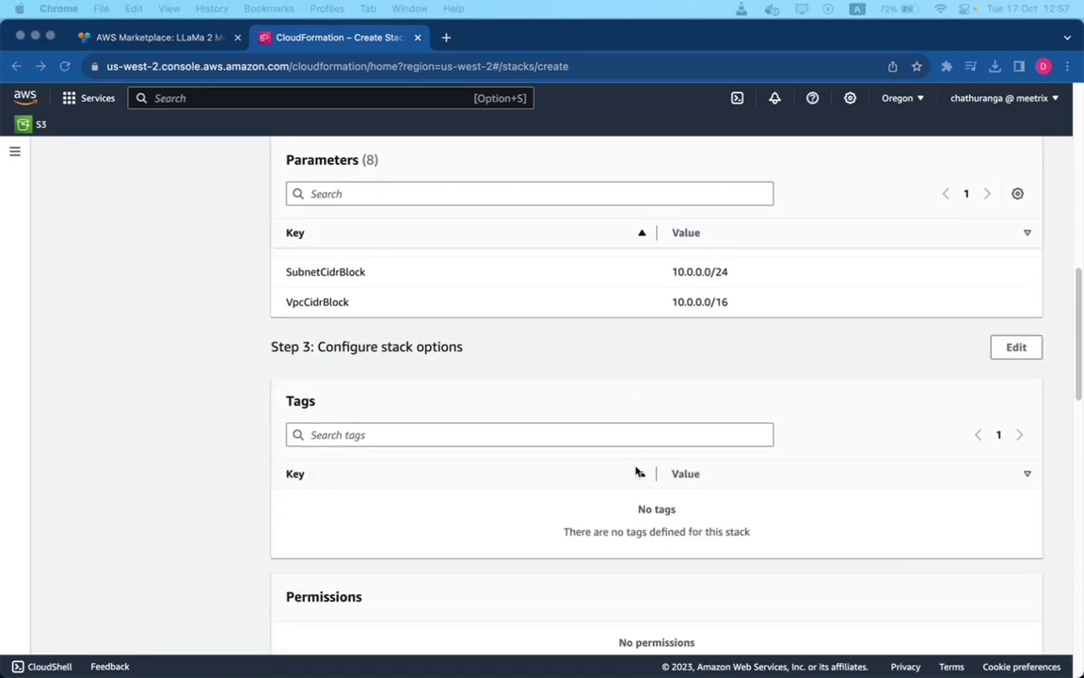
{"action": "scroll", "coordinate": [634, 450], "scroll_direction": "down", "scroll_amount": 14}
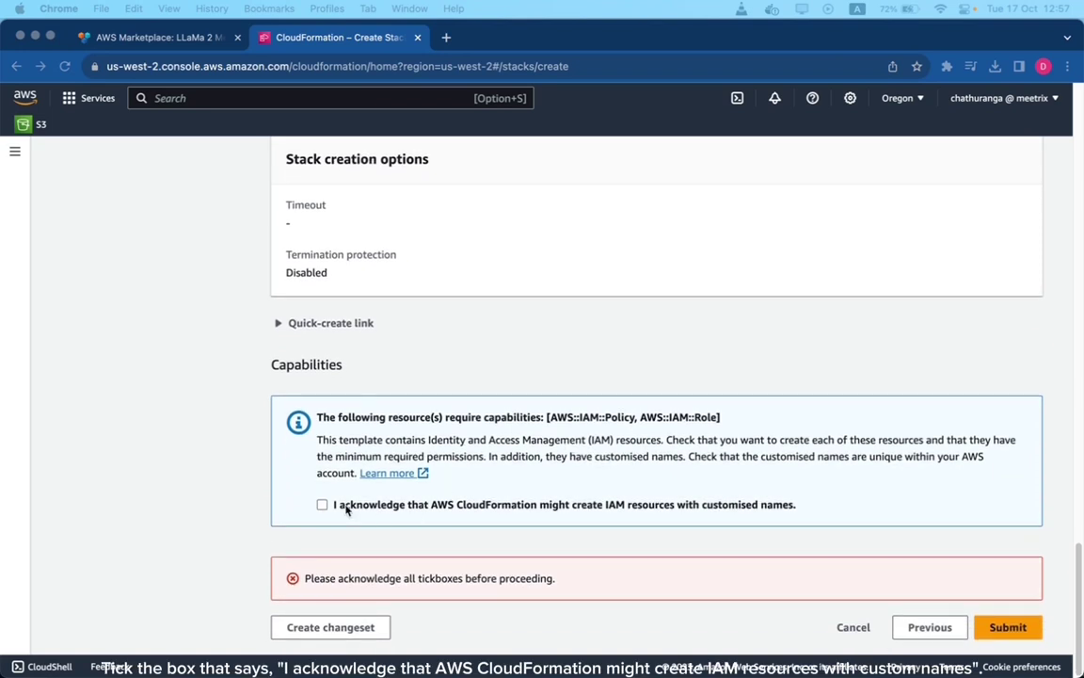
{"action": "left_click", "coordinate": [355, 508]}
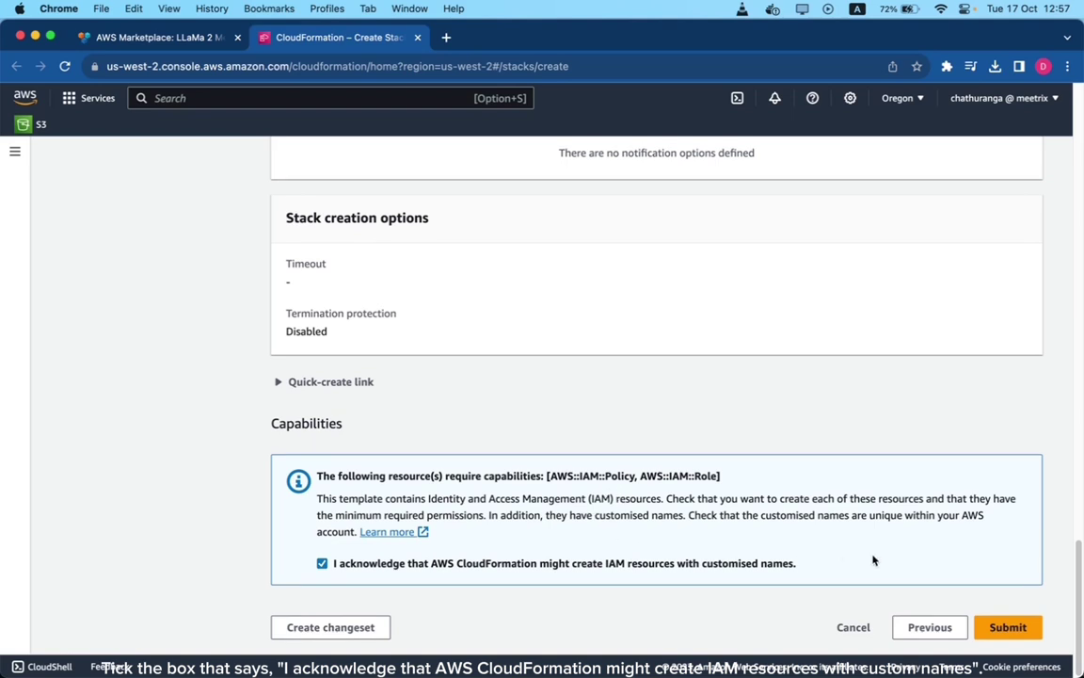
{"action": "left_click", "coordinate": [1009, 631]}
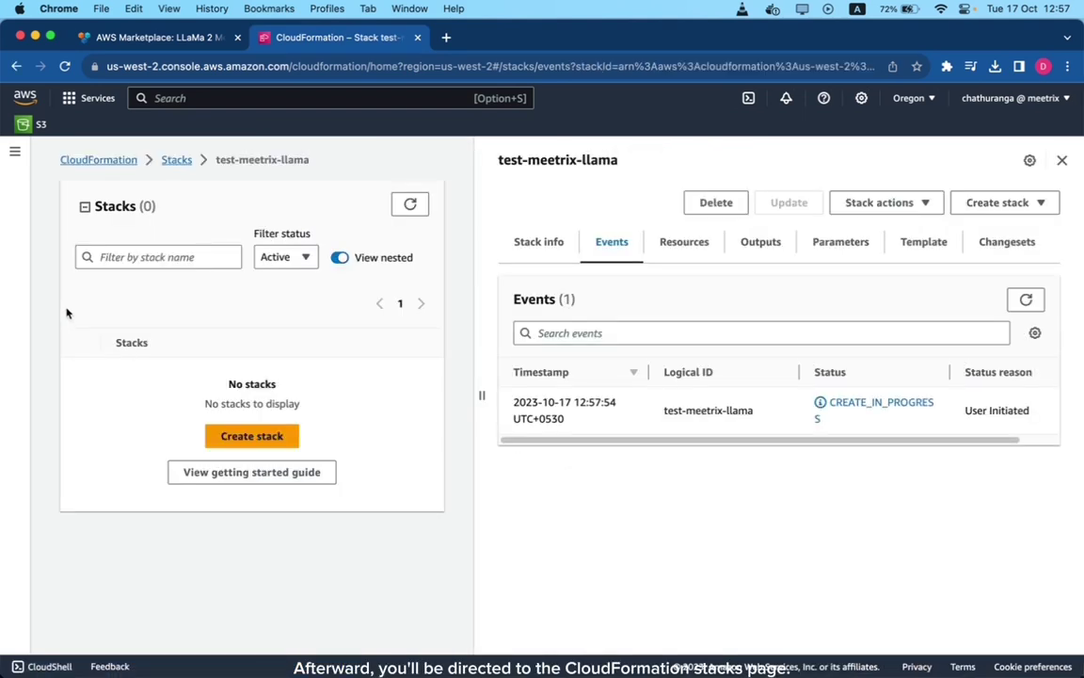
- Filter stacks by 'test-meetrix-llam' and refresh until the stack reads CREATE_COMPLETE
{"action": "left_click", "coordinate": [126, 260]}
{"action": "type", "text": "t"}
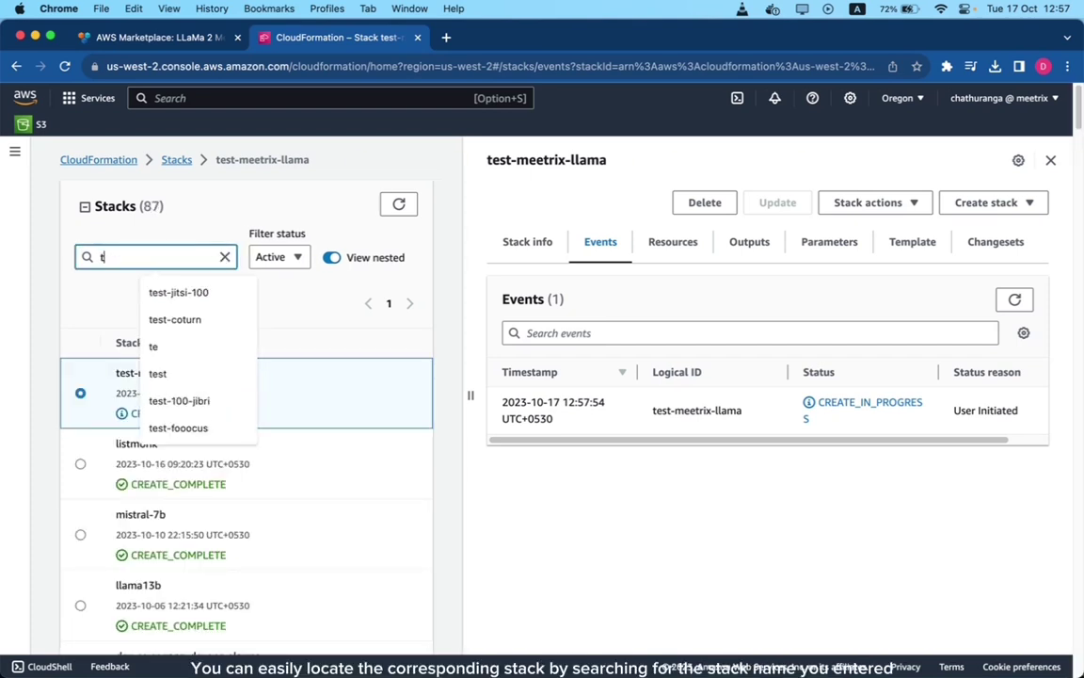
{"action": "type", "text": "est"}
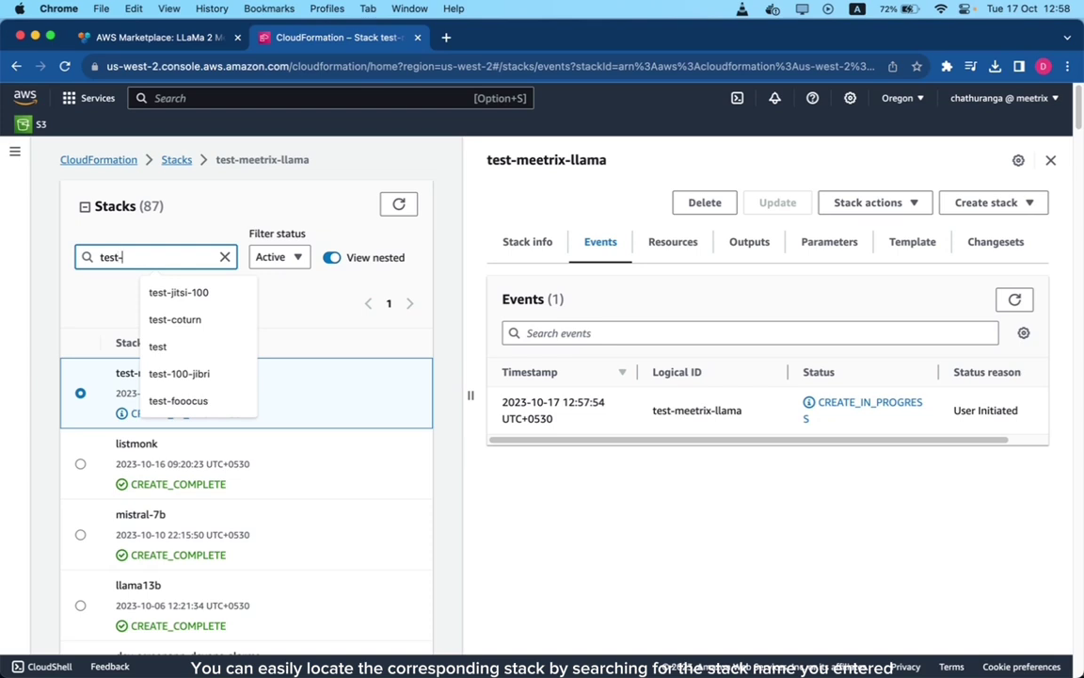
{"action": "type", "text": "-meetrix-llama"}
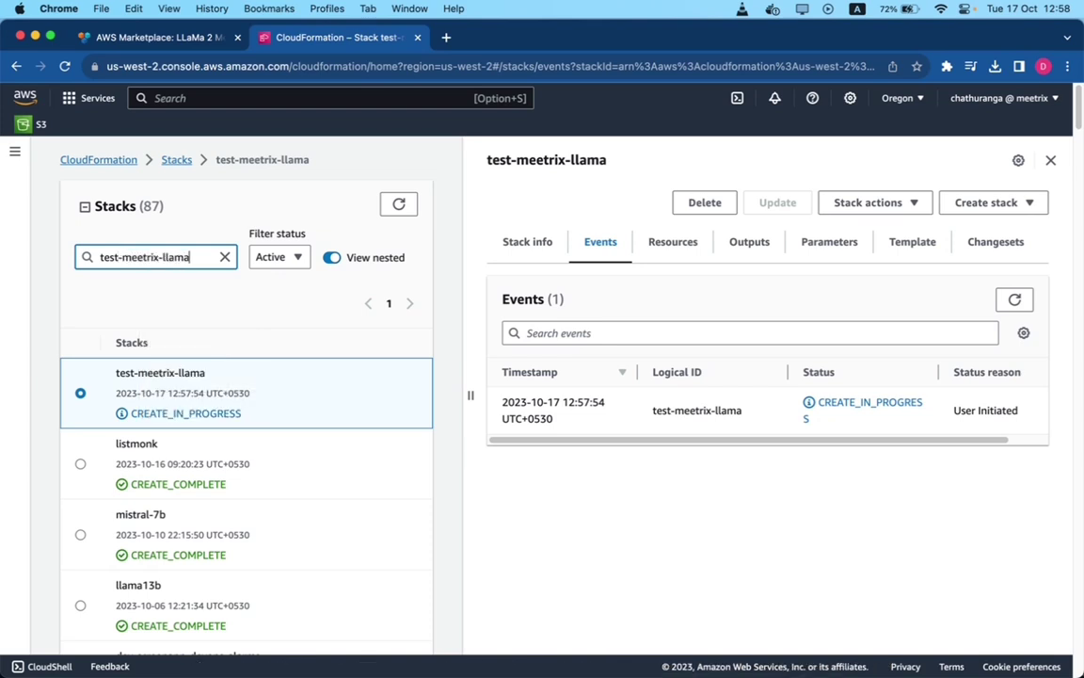
{"action": "key", "text": "Return"}
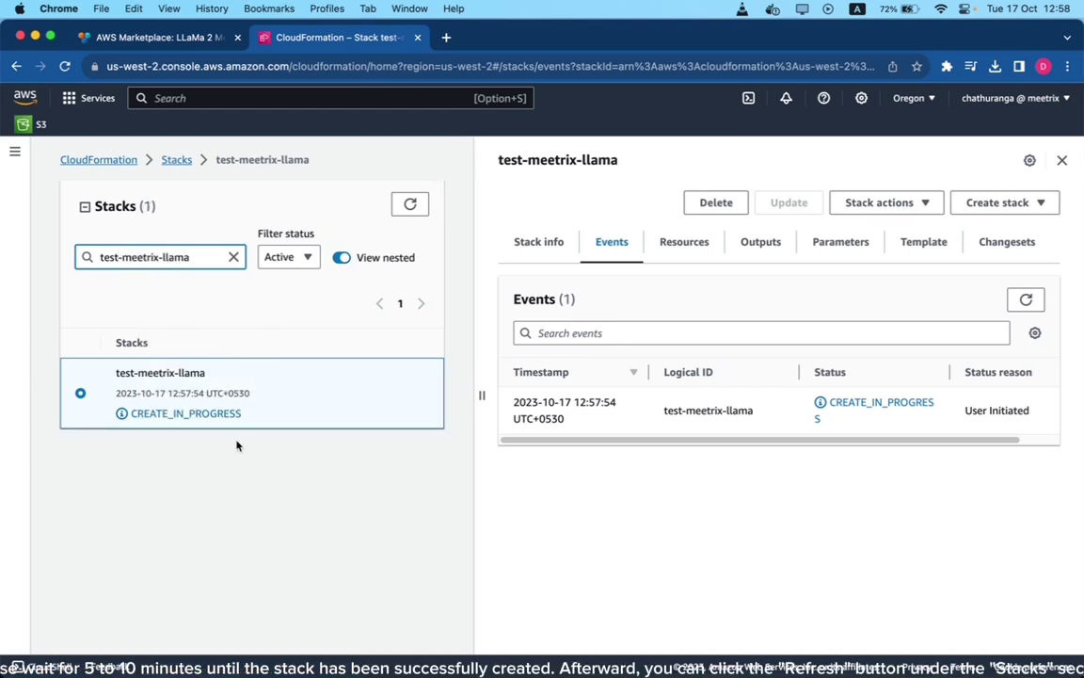
{"action": "left_click_drag", "start_coordinate": [242, 416], "coordinate": [130, 413]}
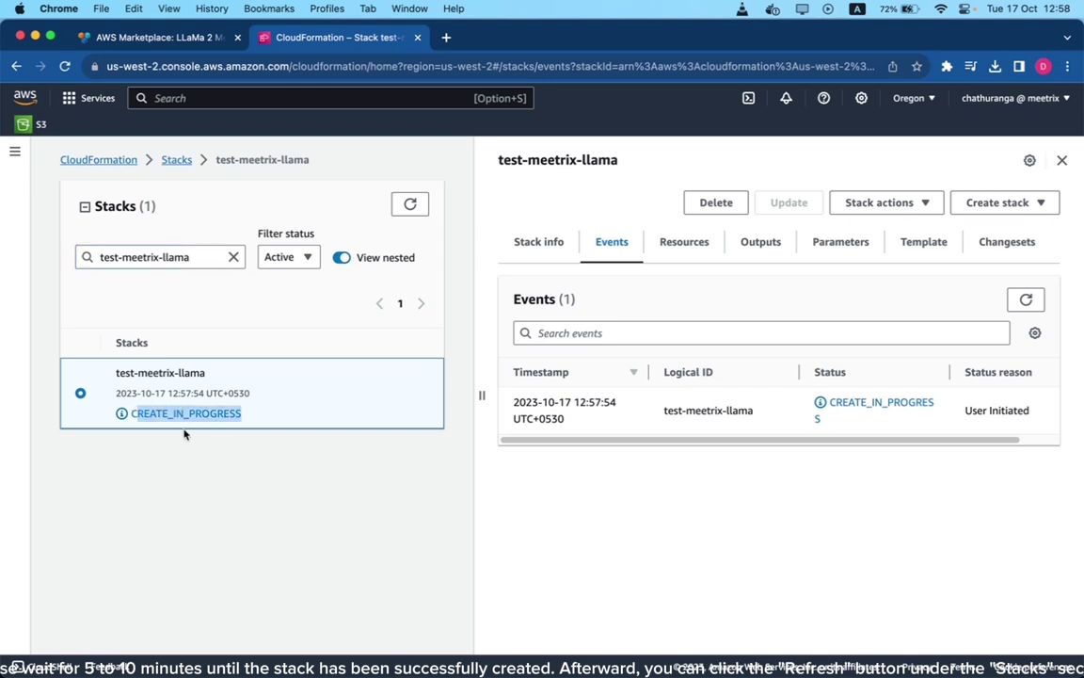
{"action": "left_click", "coordinate": [248, 419]}
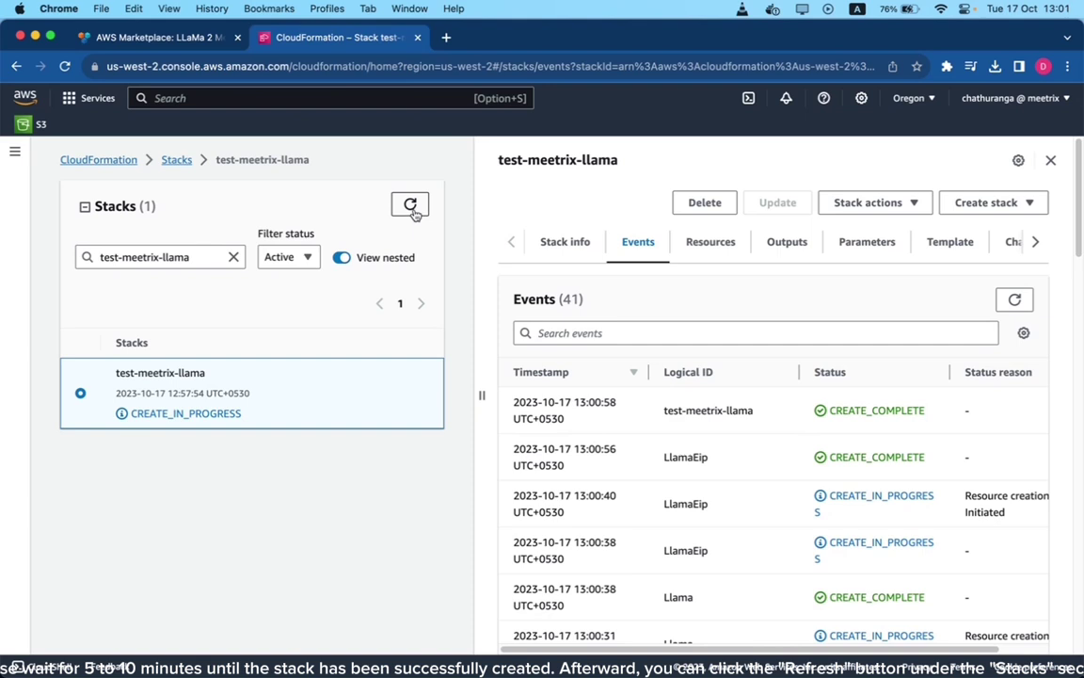
{"action": "left_click", "coordinate": [415, 213]}
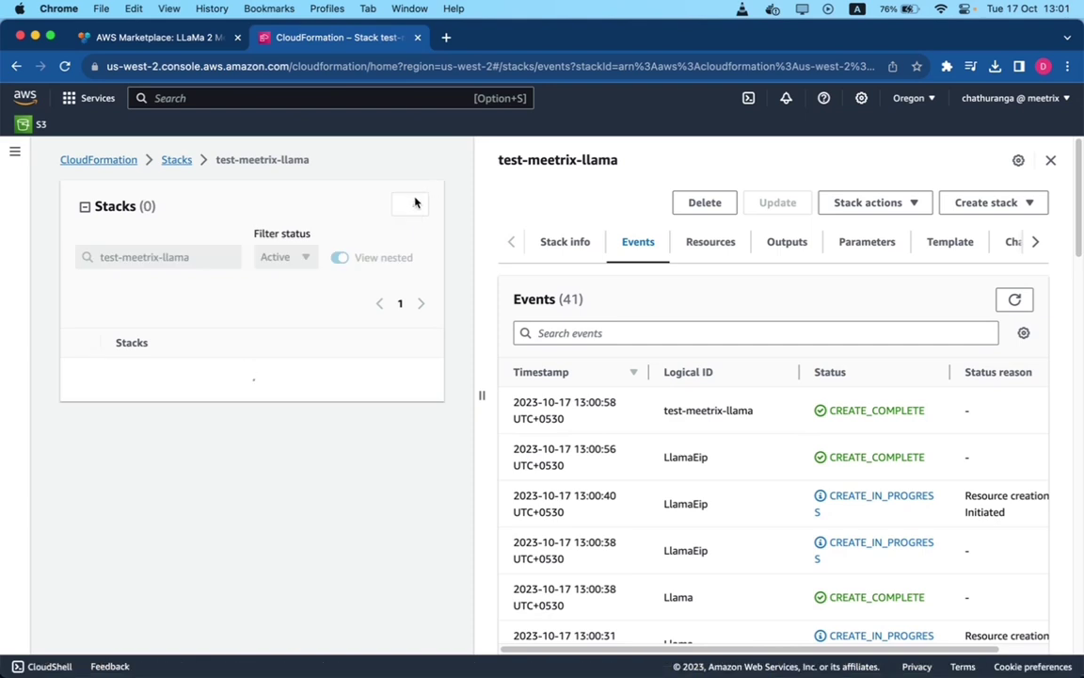
{"action": "left_click_drag", "start_coordinate": [228, 415], "coordinate": [126, 414]}
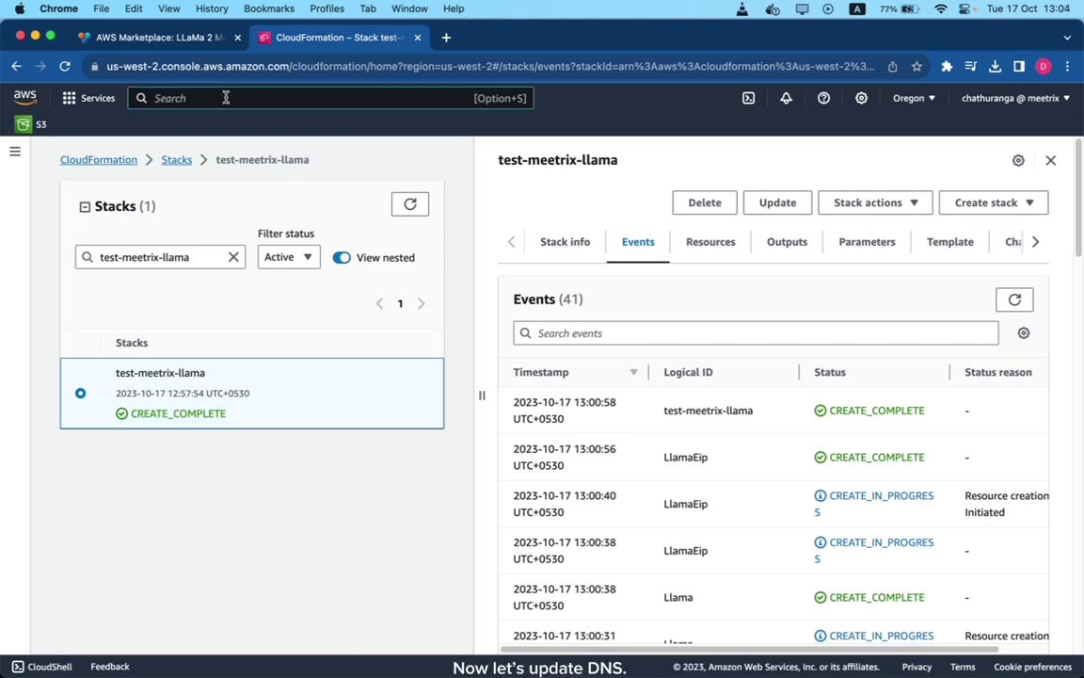
- Open the Route 53 console in a new browser tab via service search
{"action": "left_click", "coordinate": [225, 98]}
{"action": "type", "text": "route 53"}
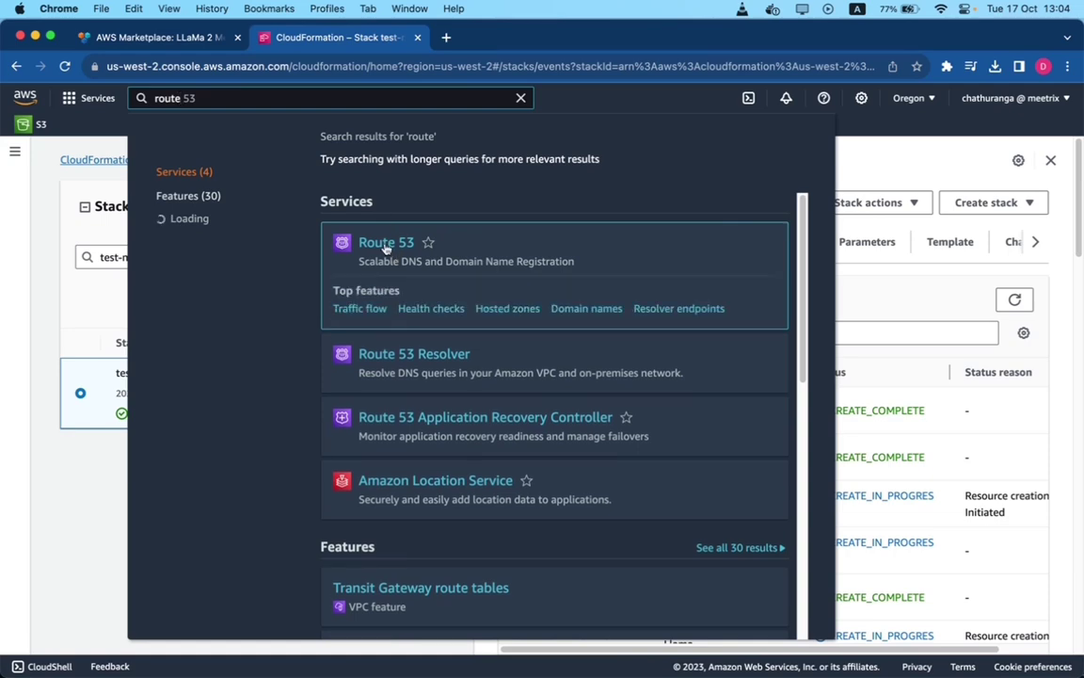
{"action": "right_click", "coordinate": [391, 249]}
{"action": "left_click", "coordinate": [405, 252]}
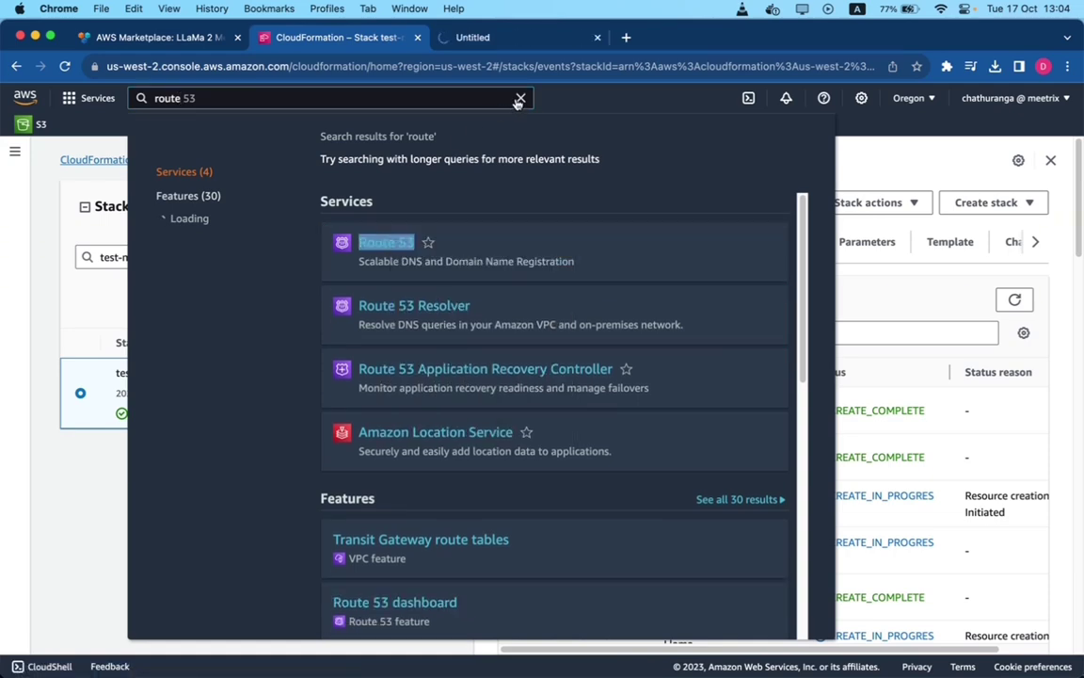
{"action": "left_click", "coordinate": [520, 98]}
{"action": "left_click", "coordinate": [508, 40]}
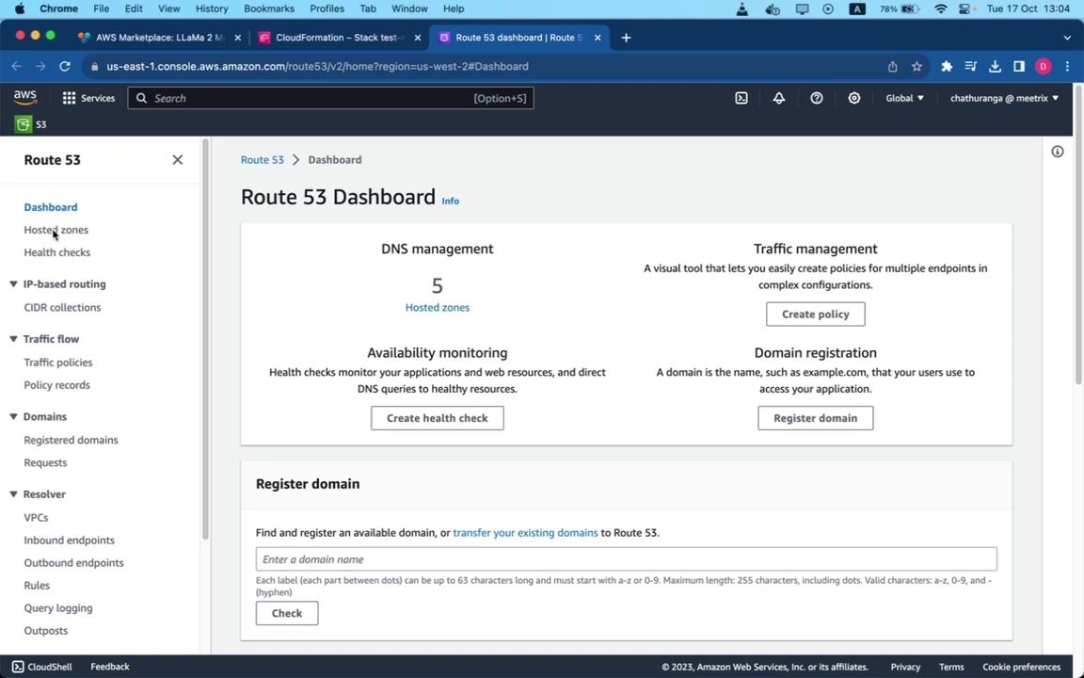
- In the meetrix.io hosted zone, filter records by 'llama' and select test-llama
{"action": "left_click", "coordinate": [55, 232]}
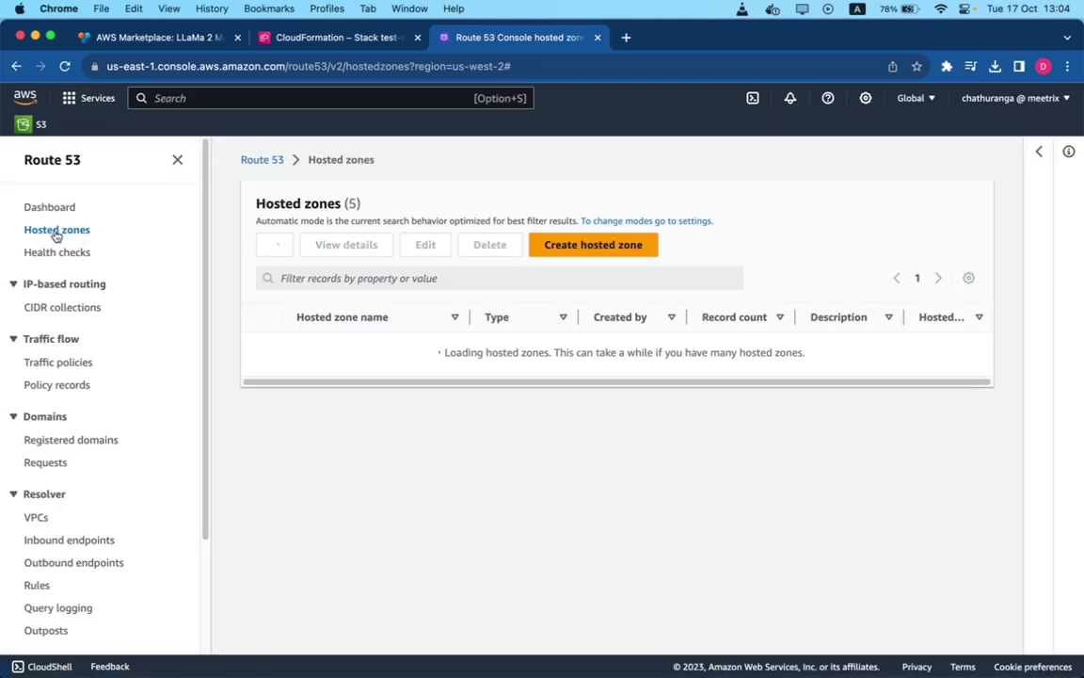
{"action": "left_click", "coordinate": [293, 378]}
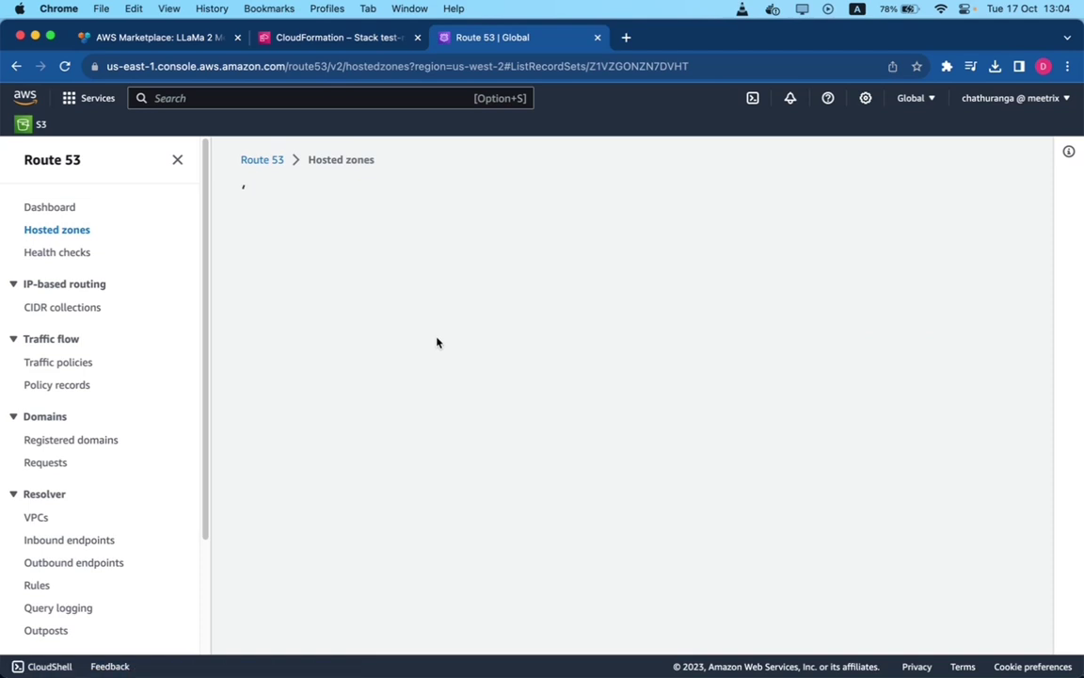
{"action": "left_click", "coordinate": [337, 478]}
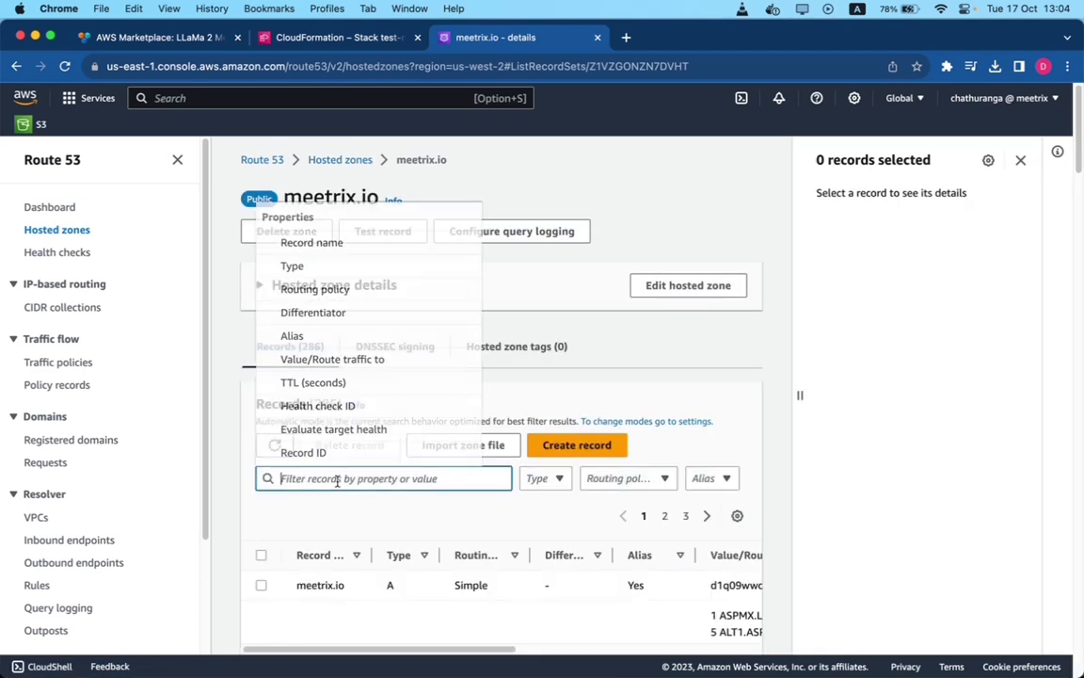
{"action": "type", "text": "llama"}
{"action": "key", "text": "Return"}
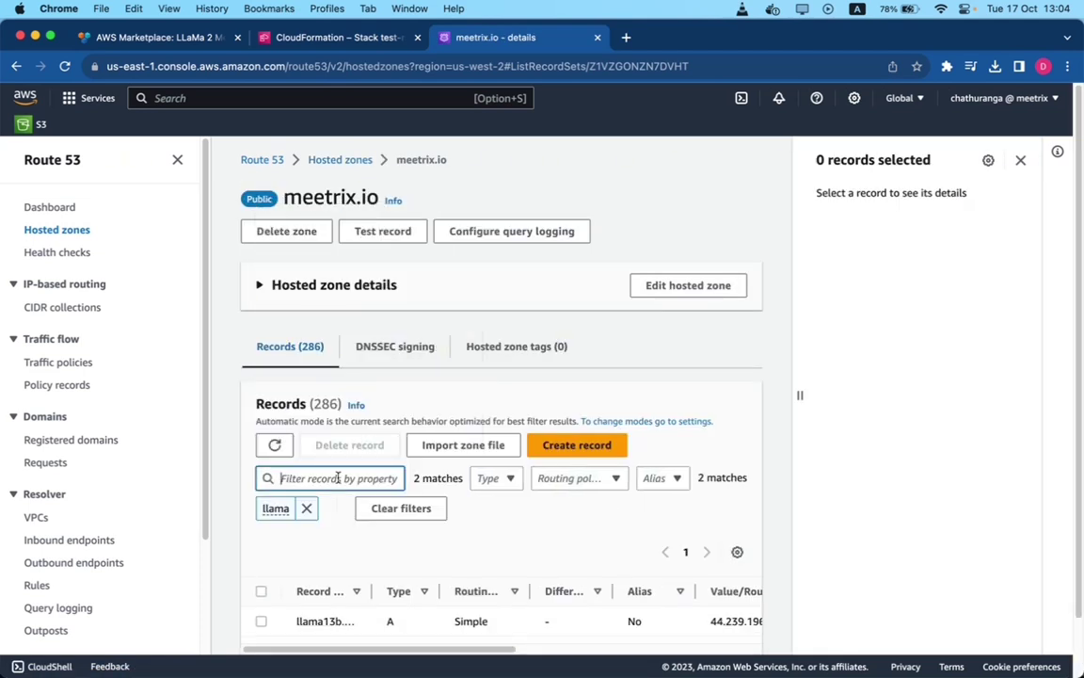
{"action": "scroll", "coordinate": [298, 545], "scroll_direction": "down", "scroll_amount": 2}
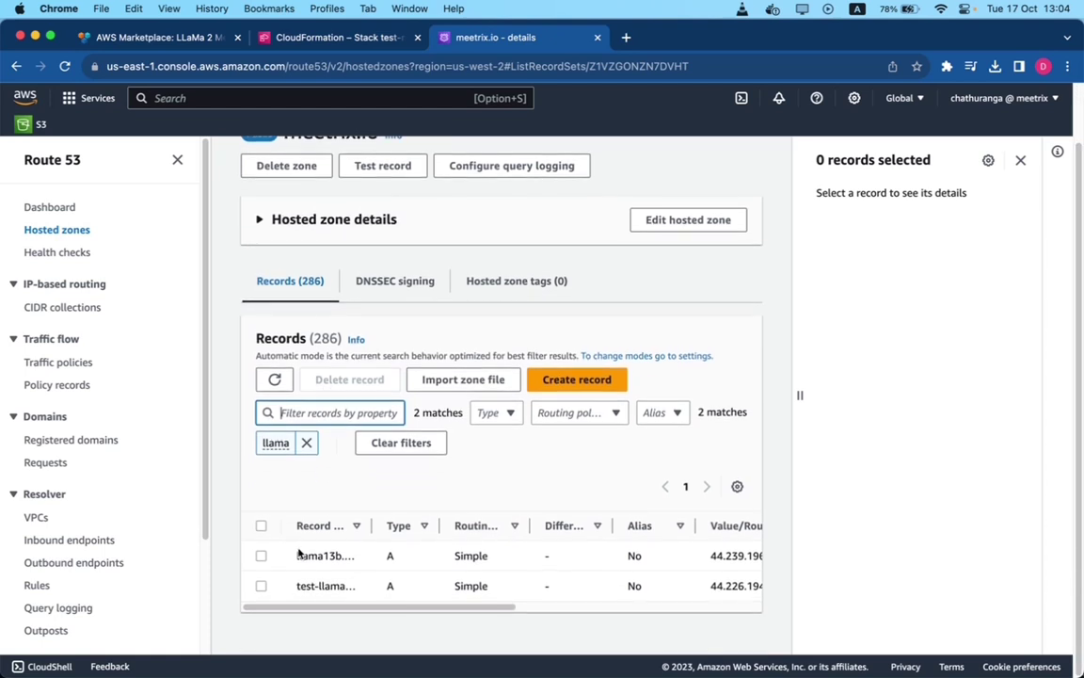
{"action": "left_click", "coordinate": [261, 587]}
- Edit the test-llama record and erase its old 44.226.194.14 value
{"action": "scroll", "coordinate": [482, 469], "scroll_direction": "up", "scroll_amount": 2}
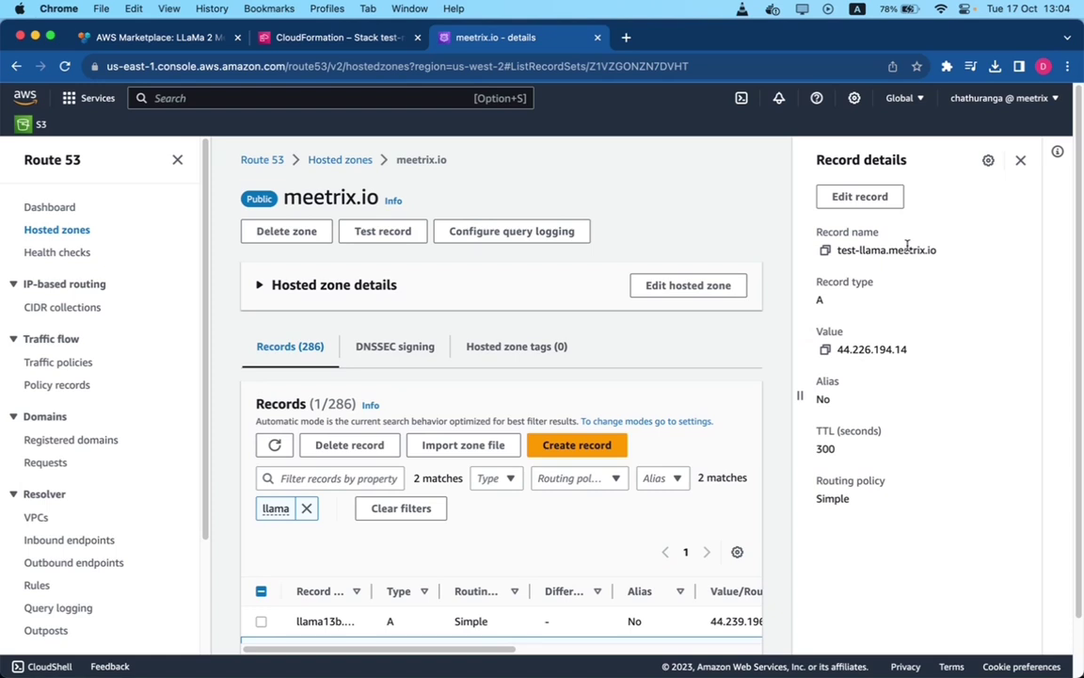
{"action": "left_click", "coordinate": [859, 196]}
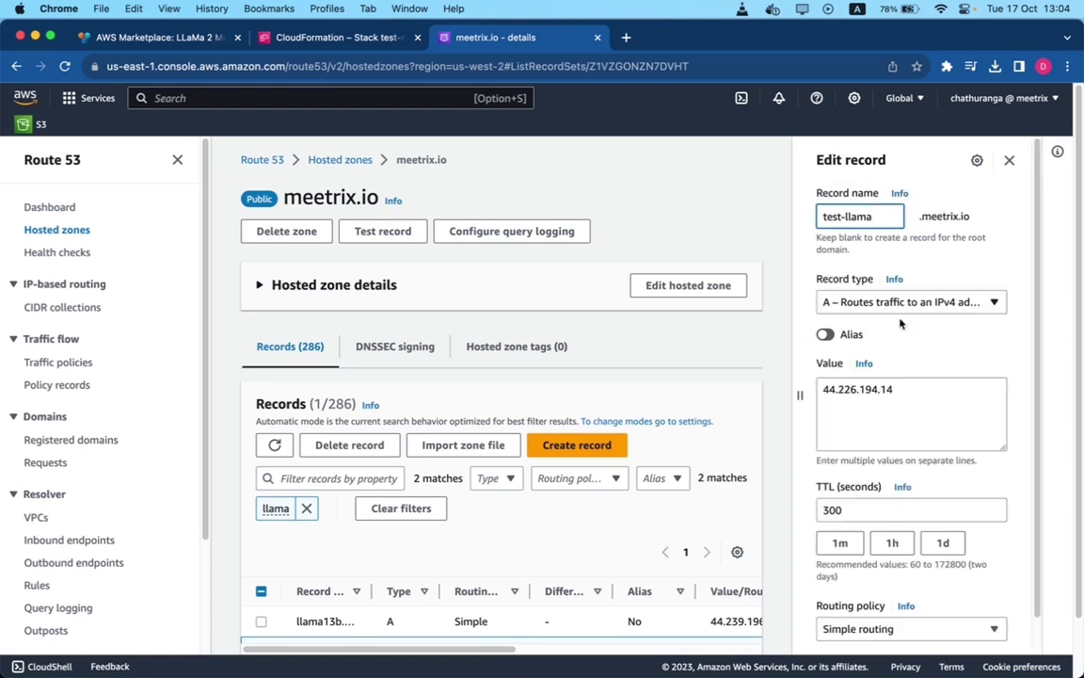
{"action": "left_click", "coordinate": [900, 396]}
{"action": "key", "text": "BackSpace"}
{"action": "key", "text": "BackSpace"}
{"action": "key", "text": "BackSpace"}
{"action": "key", "text": "BackSpace"}
{"action": "key", "text": "BackSpace"}
{"action": "key", "text": "BackSpace"}
{"action": "key", "text": "BackSpace"}
{"action": "key", "text": "BackSpace"}
{"action": "key", "text": "BackSpace"}
{"action": "key", "text": "BackSpace"}
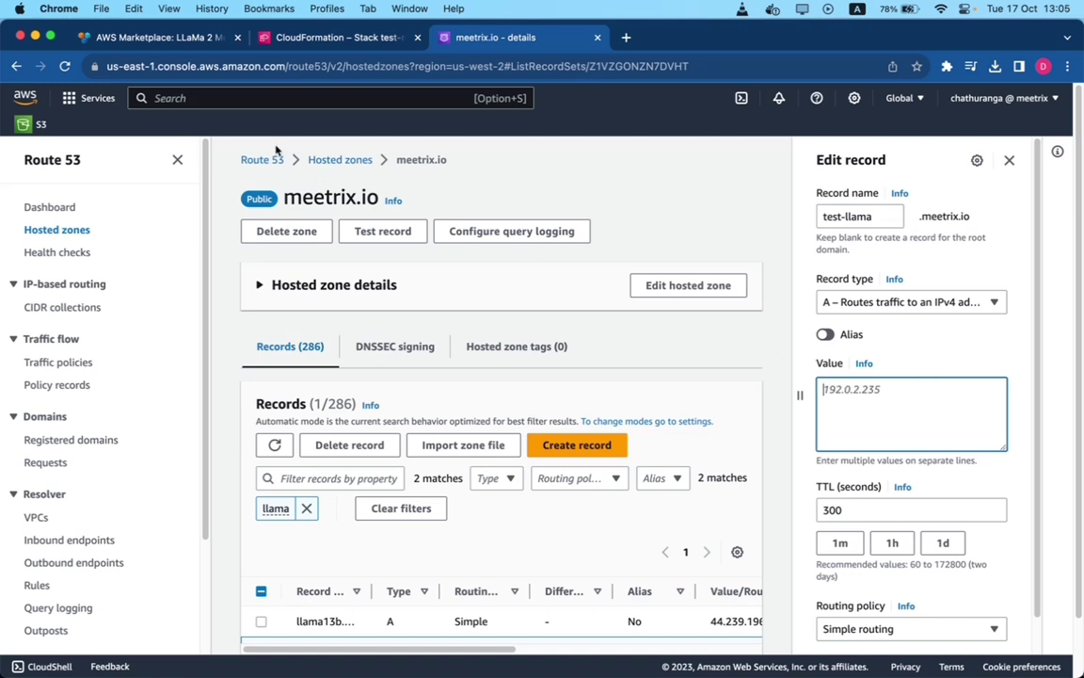
- Copy PublicIp 54.188.33.60 from the stack's Outputs and return to the Route 53 record editor
{"action": "left_click", "coordinate": [283, 38]}
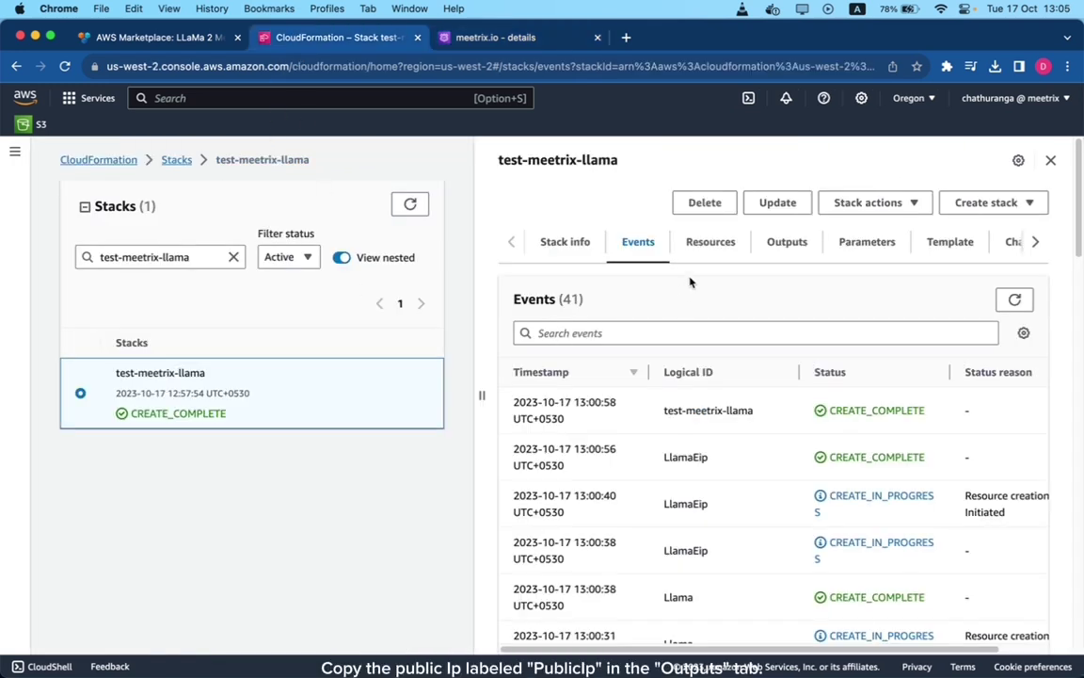
{"action": "left_click", "coordinate": [788, 247]}
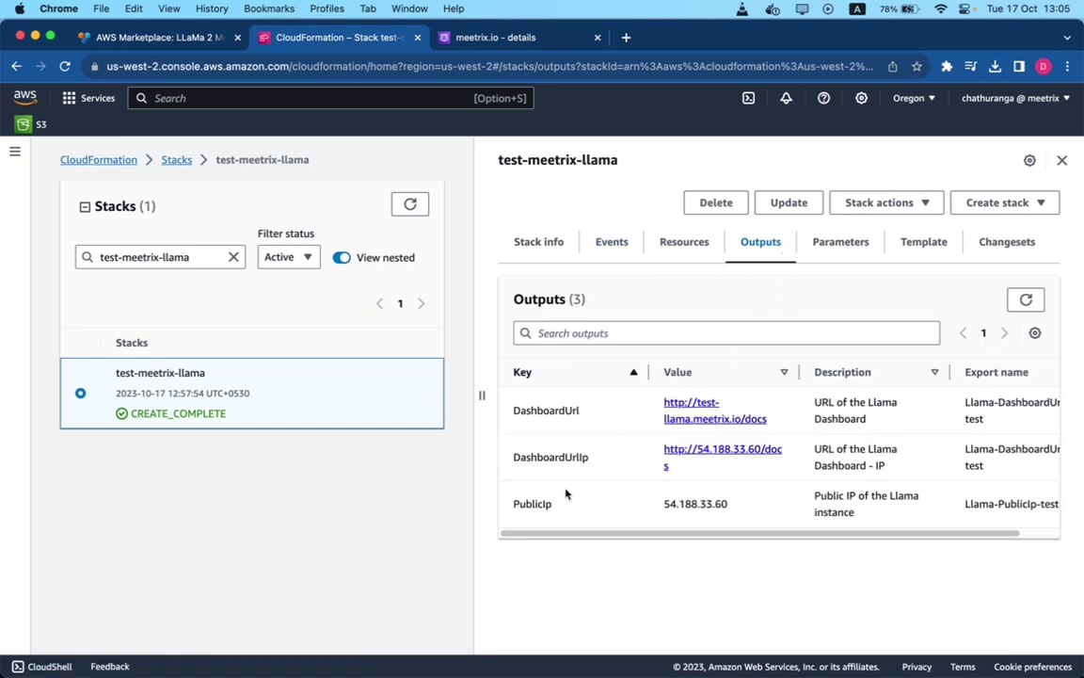
{"action": "left_click_drag", "start_coordinate": [727, 506], "coordinate": [664, 506]}
{"action": "right_click", "coordinate": [678, 507]}
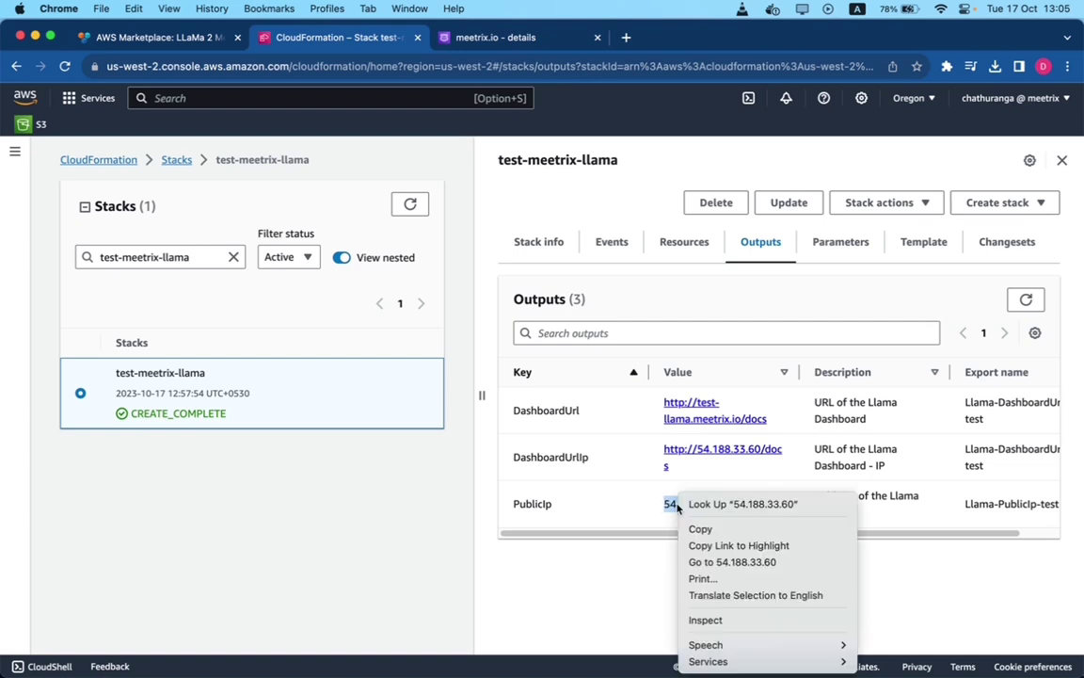
{"action": "left_click", "coordinate": [712, 530]}
{"action": "left_click", "coordinate": [509, 40]}
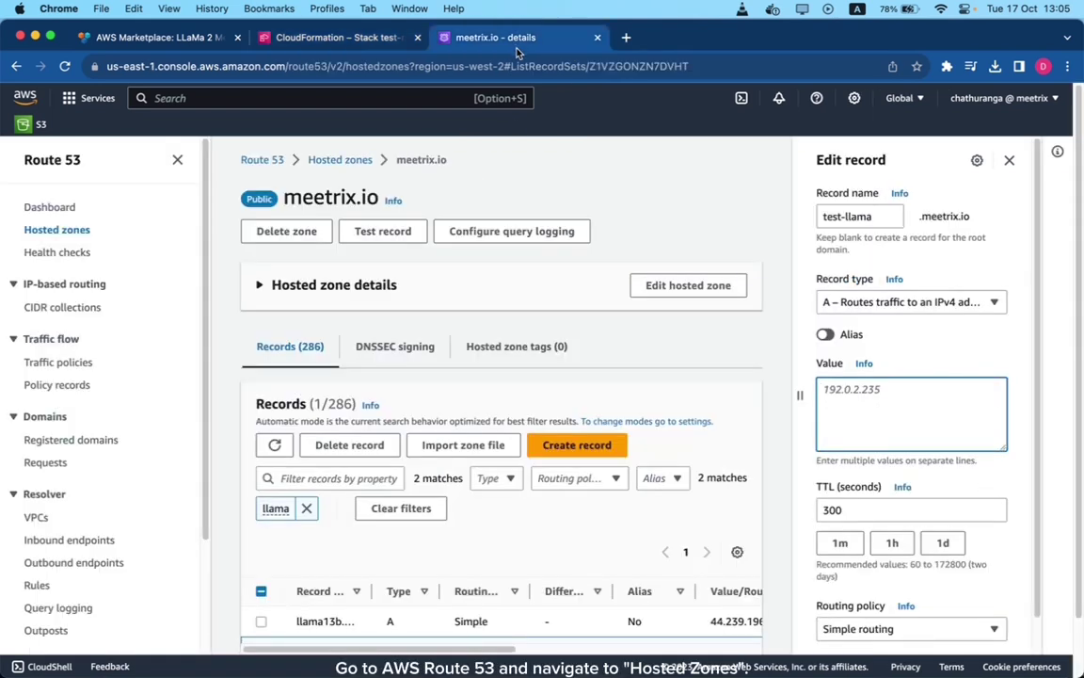
- Set the test-llama A record value to 54.188.33.60, save, and check its details
{"action": "right_click", "coordinate": [873, 392]}
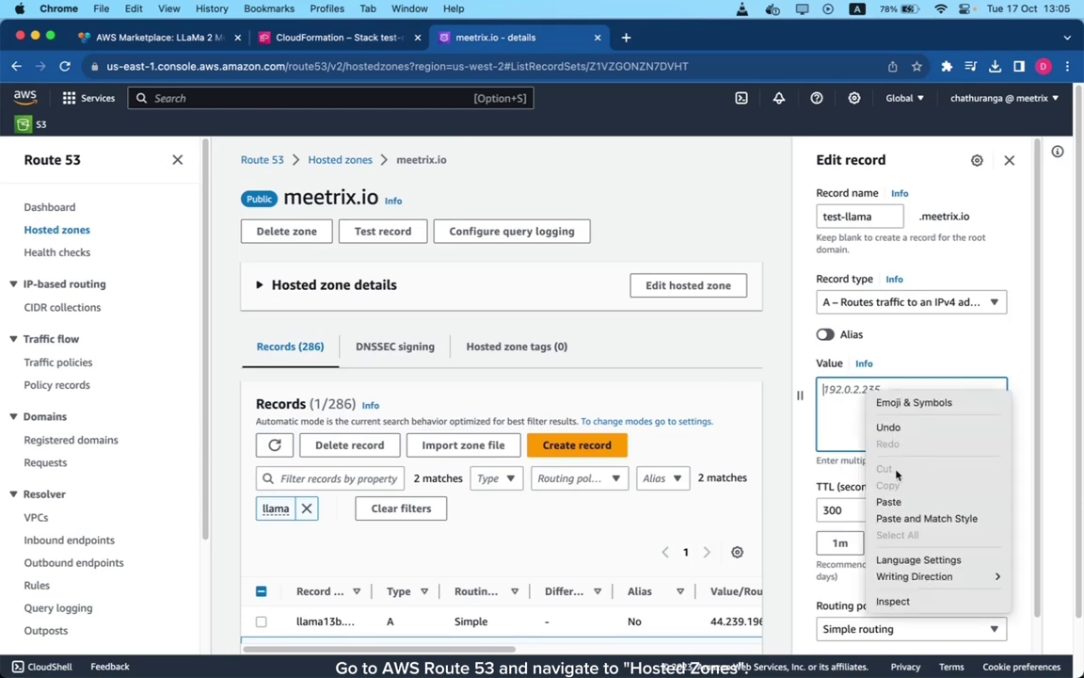
{"action": "left_click", "coordinate": [889, 502]}
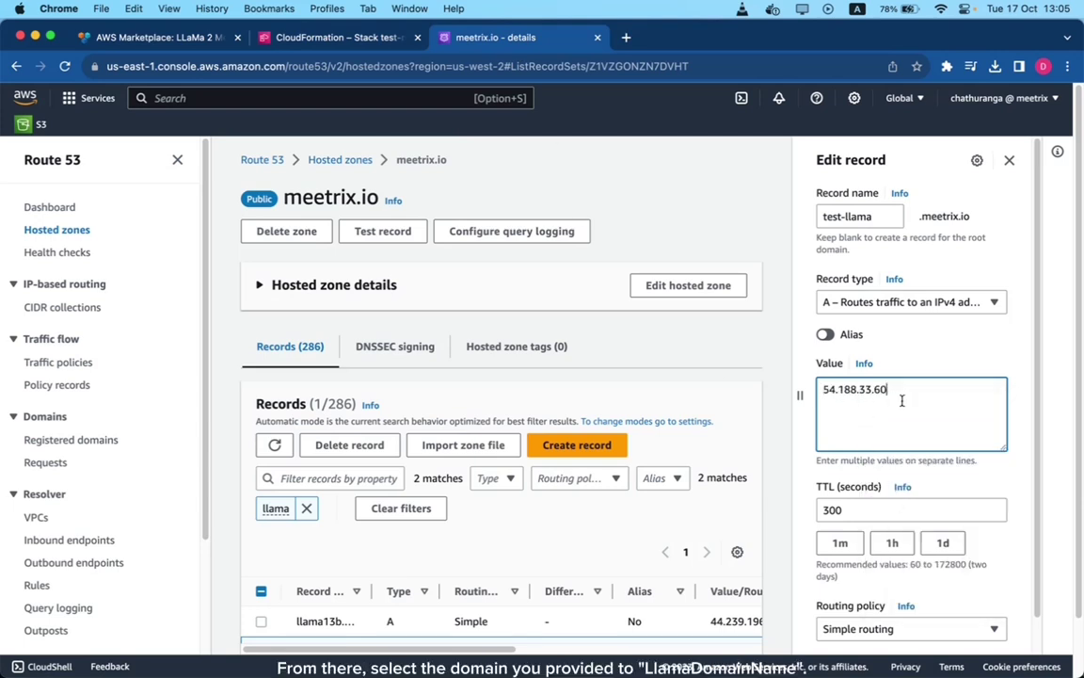
{"action": "scroll", "coordinate": [901, 401], "scroll_direction": "down", "scroll_amount": 1}
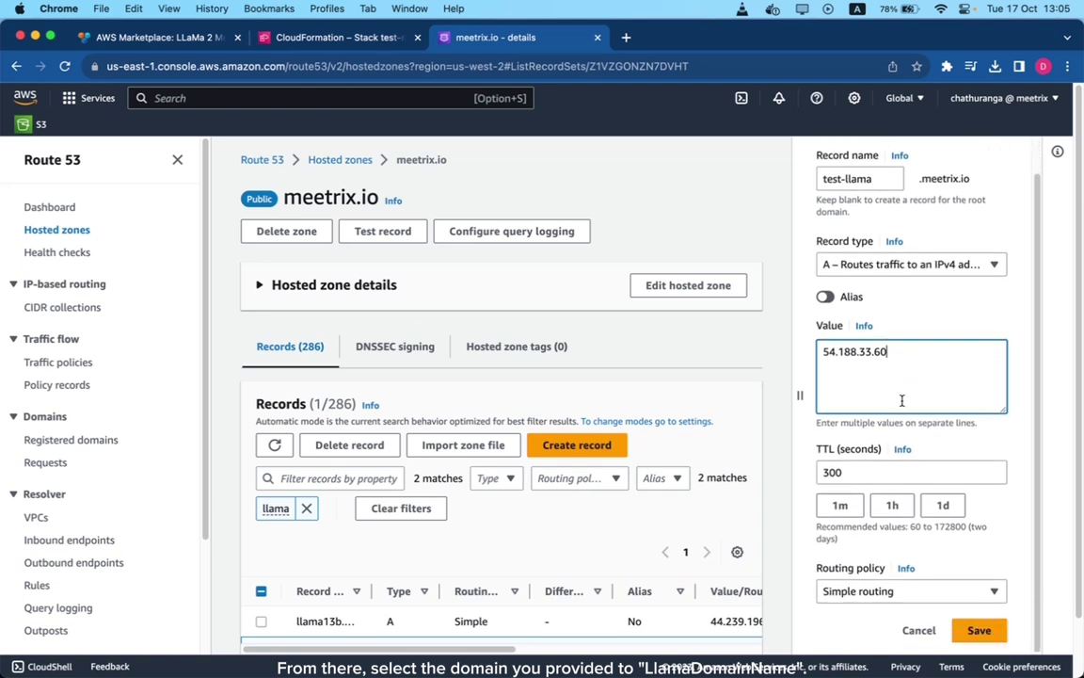
{"action": "left_click", "coordinate": [982, 637]}
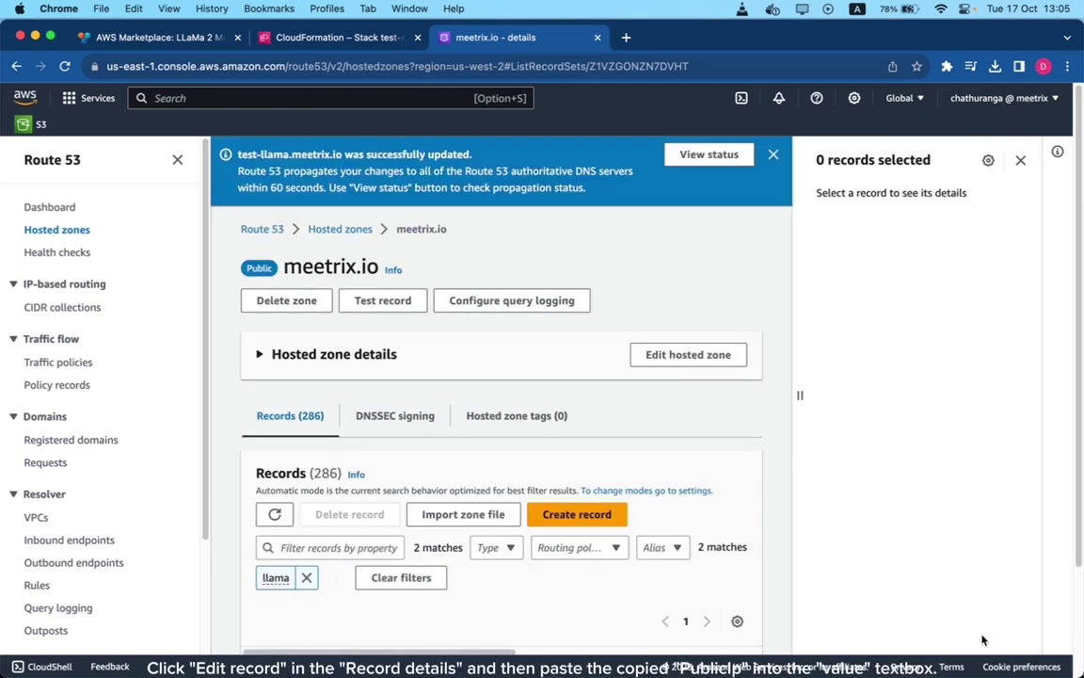
{"action": "scroll", "coordinate": [271, 538], "scroll_direction": "down", "scroll_amount": 3}
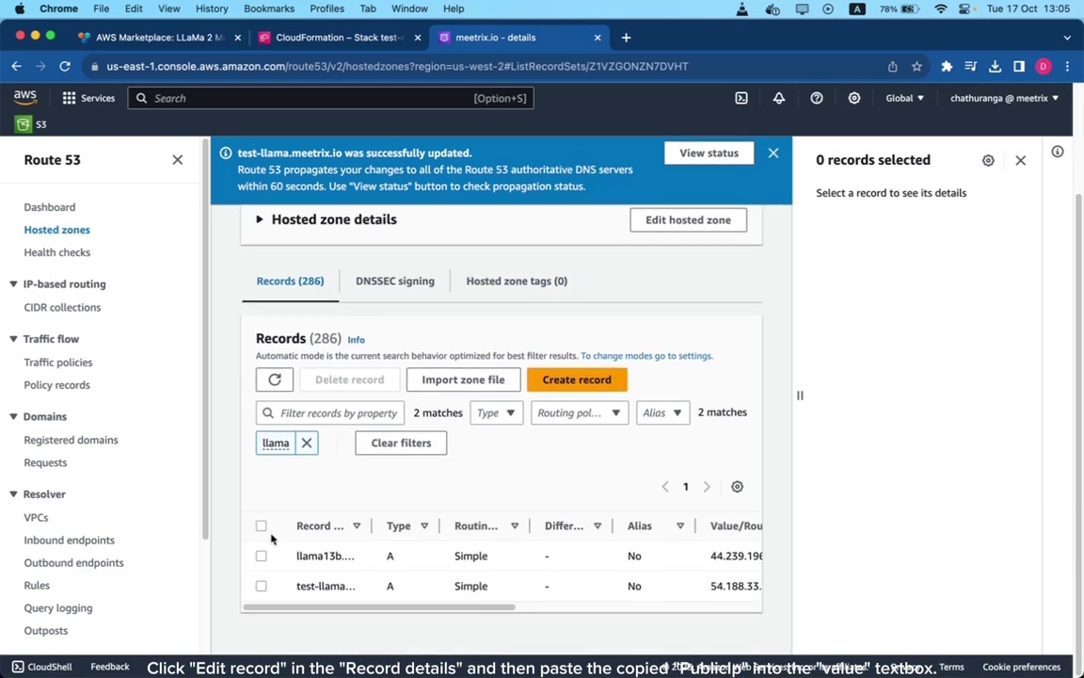
{"action": "left_click", "coordinate": [260, 586]}
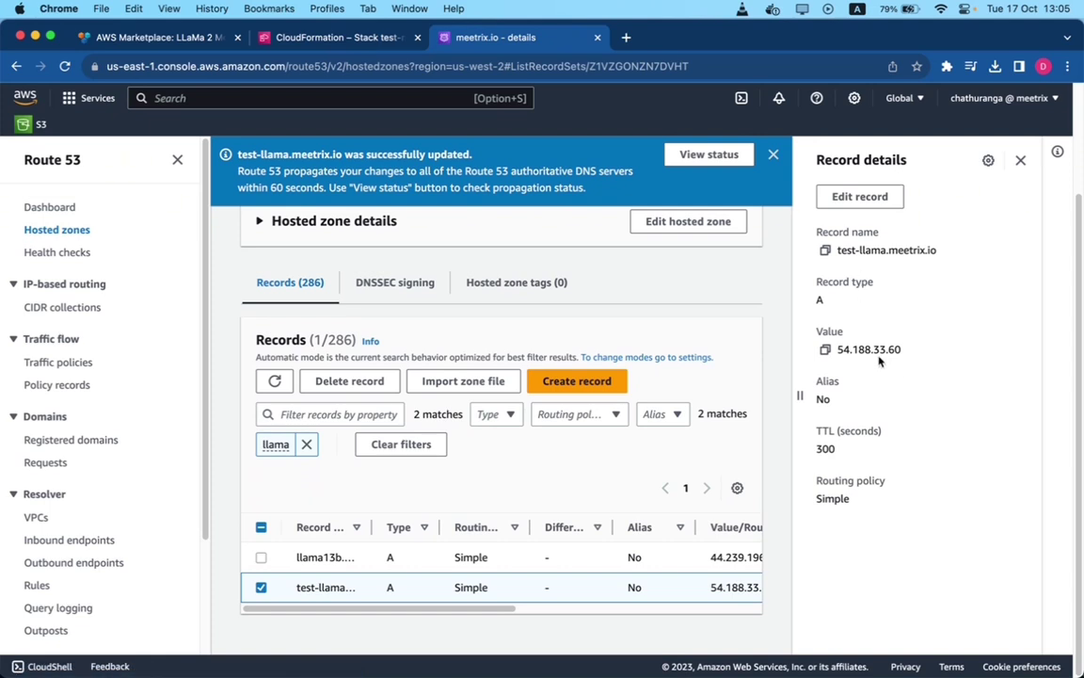
- Copy the PublicIp 54.188.33.60 again from the CloudFormation stack Outputs
{"action": "left_click", "coordinate": [305, 42]}
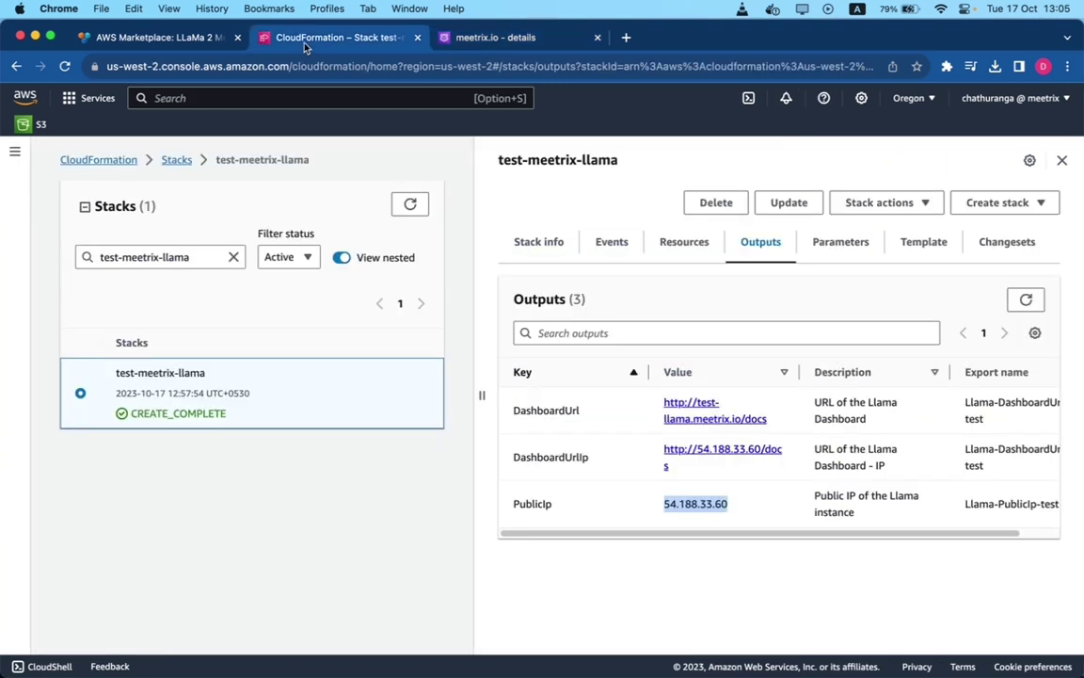
{"action": "right_click", "coordinate": [682, 501]}
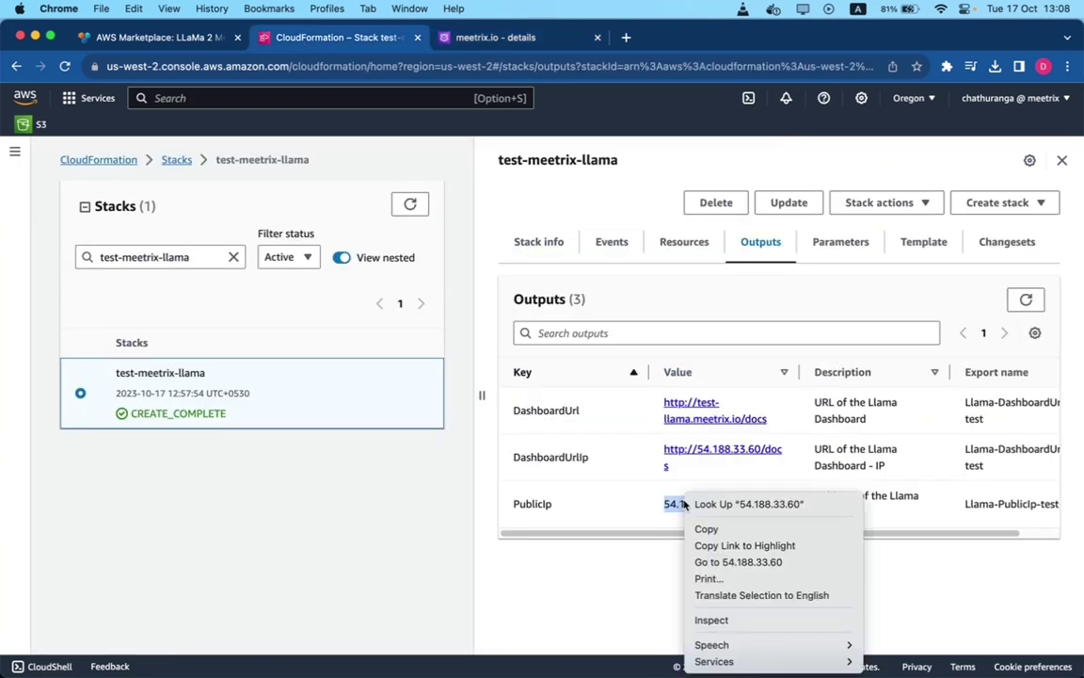
{"action": "left_click", "coordinate": [706, 533]}
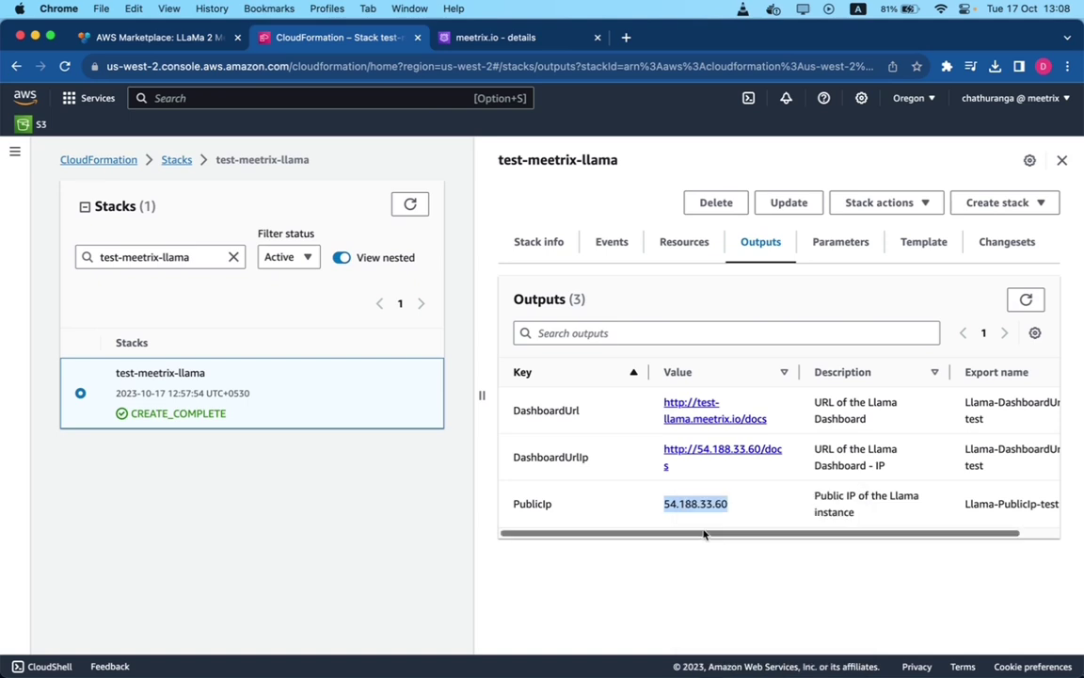
{"action": "left_click", "coordinate": [610, 641]}
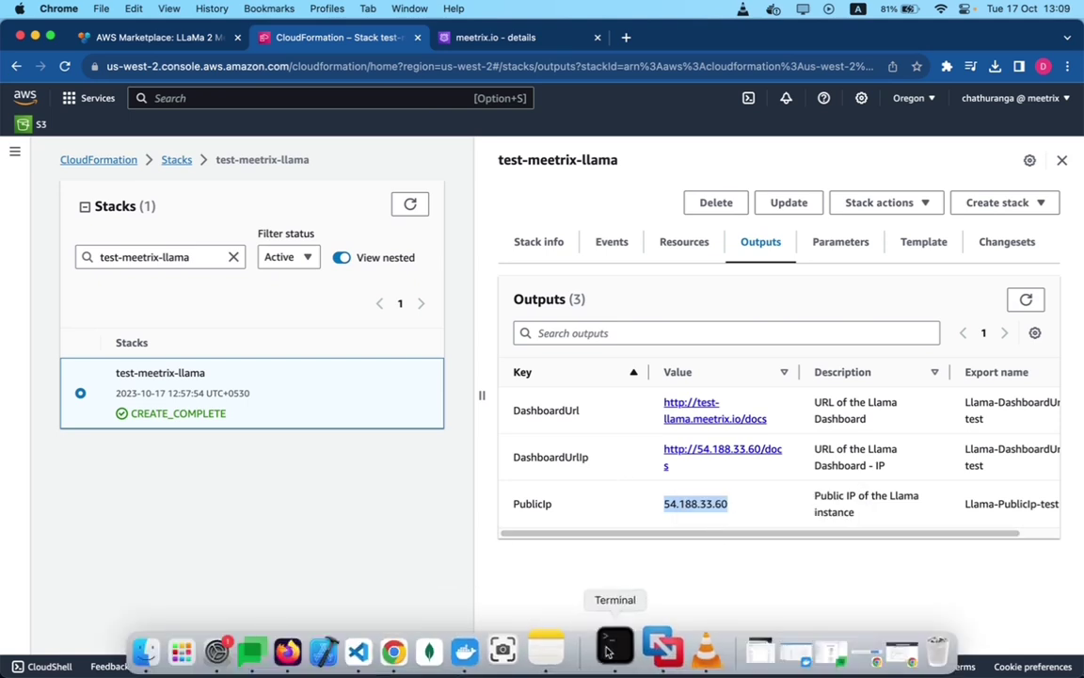
{"action": "left_click_drag", "start_coordinate": [602, 272], "coordinate": [630, 266]}
{"action": "key", "text": "Return"}
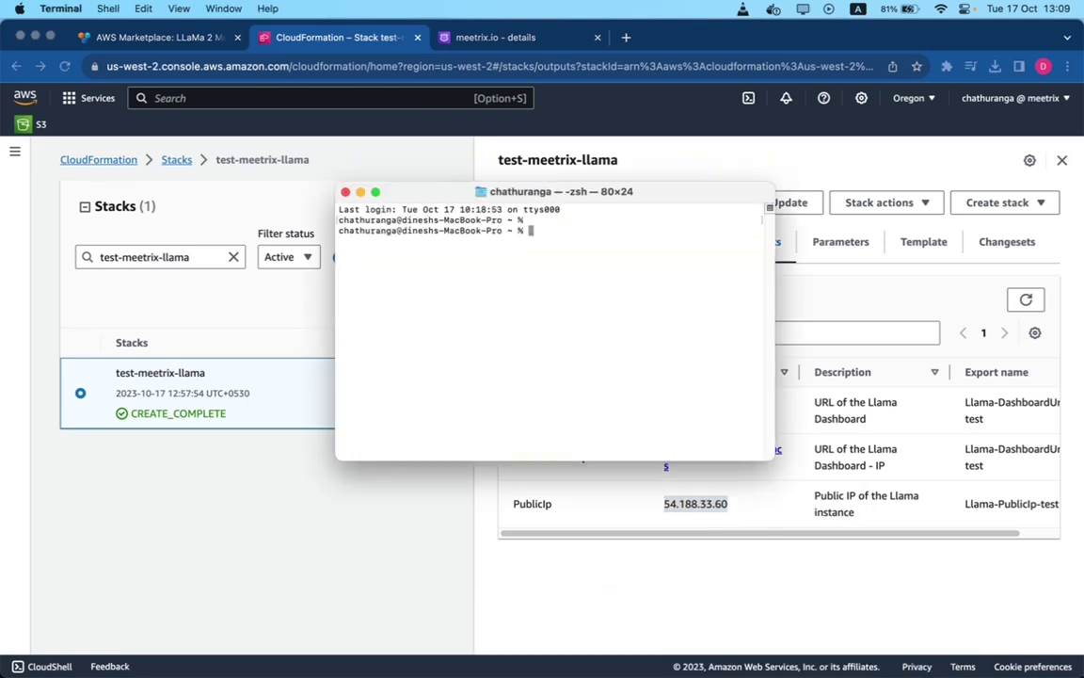
{"action": "key", "text": "Return"}
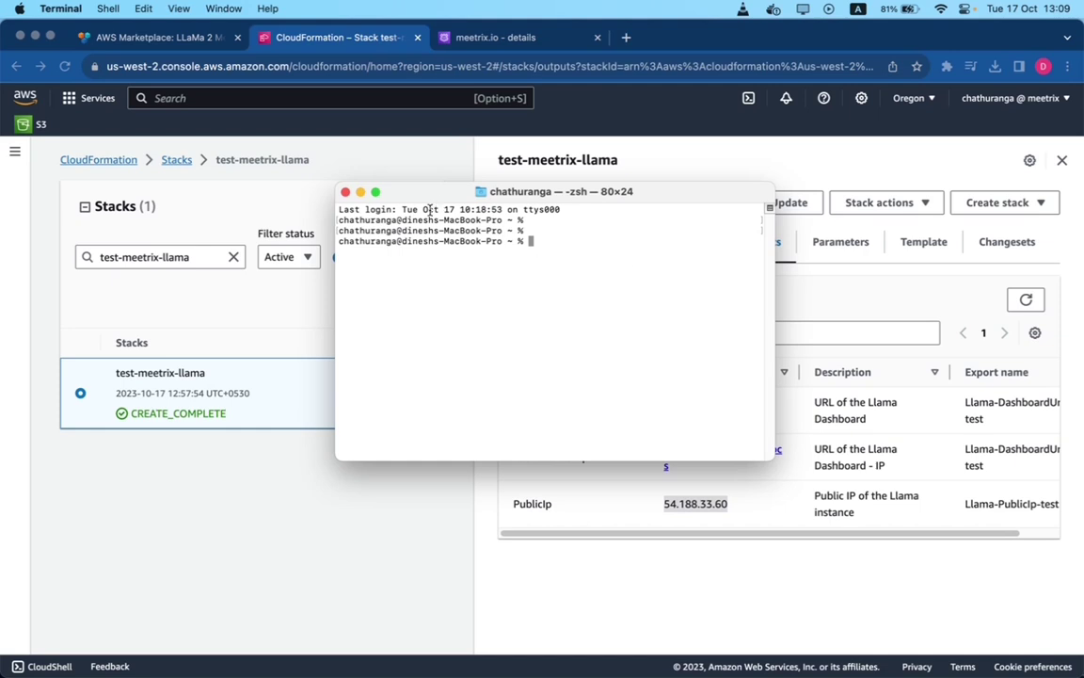
{"action": "type", "text": "ssh -i chathuranga.pem ubuntu"}
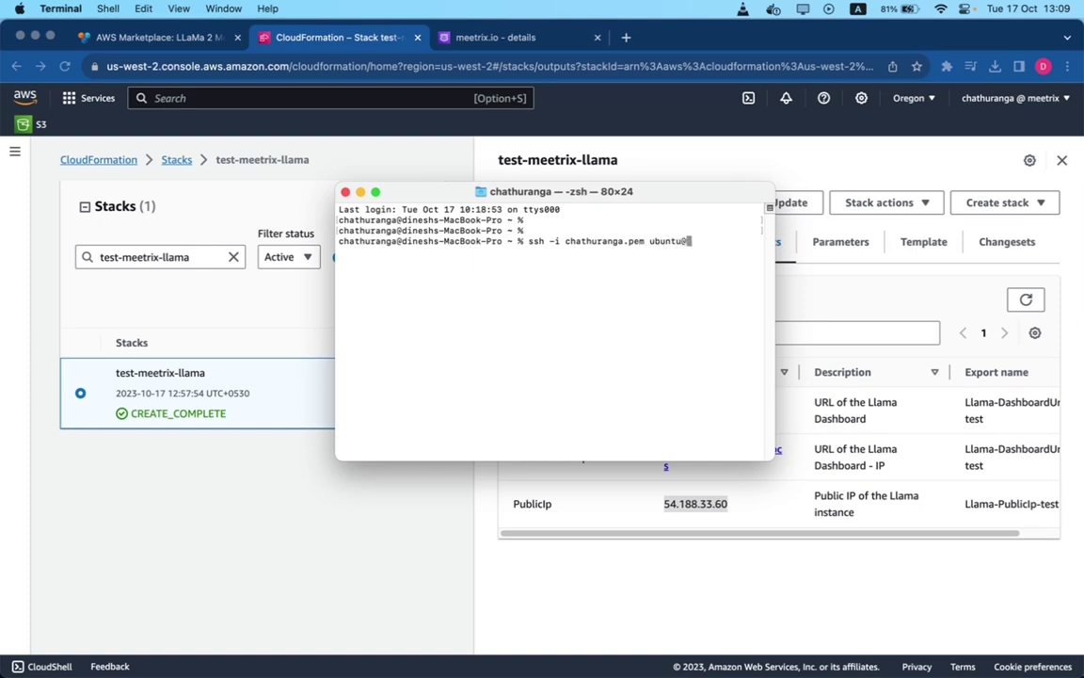
{"action": "type", "text": "@"}
{"action": "key", "text": "super+v"}
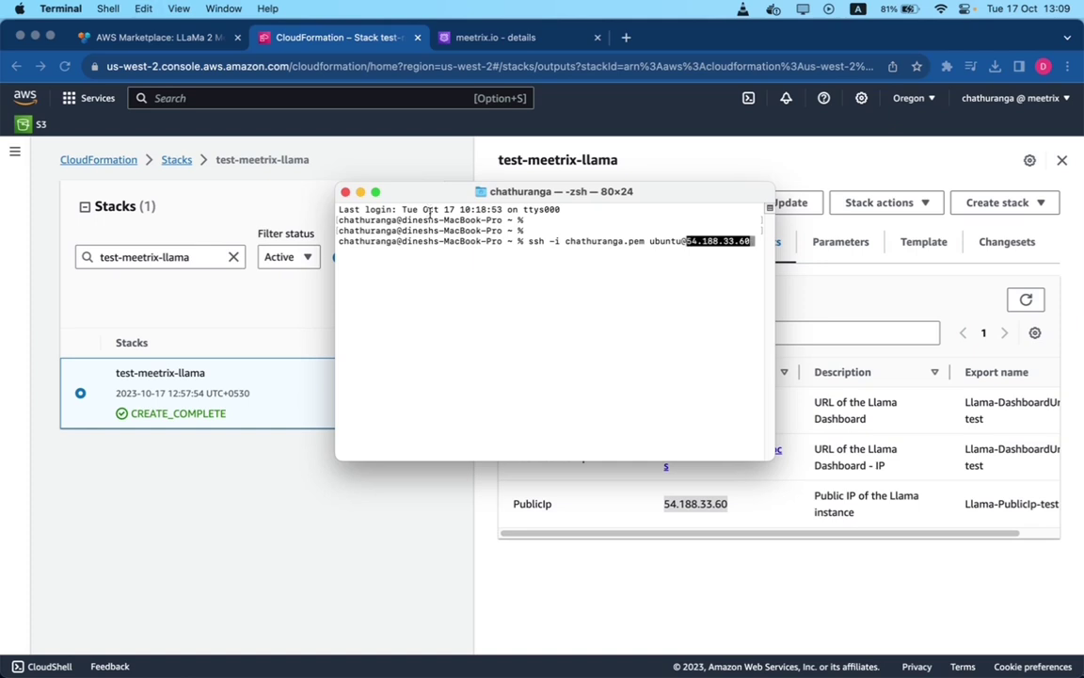
{"action": "key", "text": "Return"}
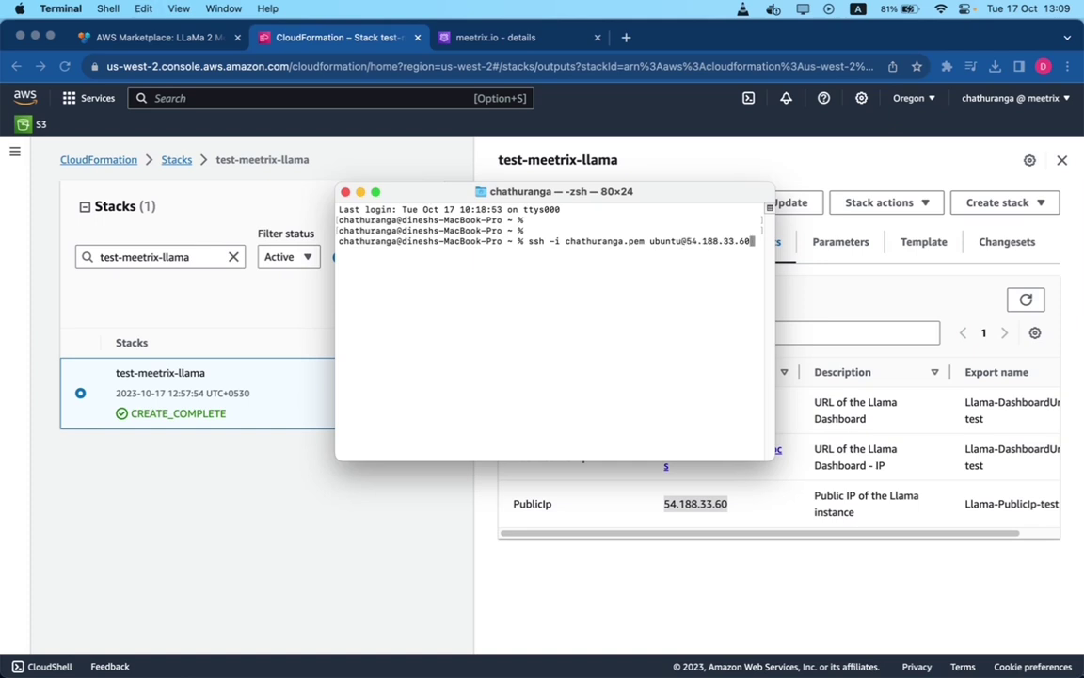
{"action": "key", "text": "Return"}
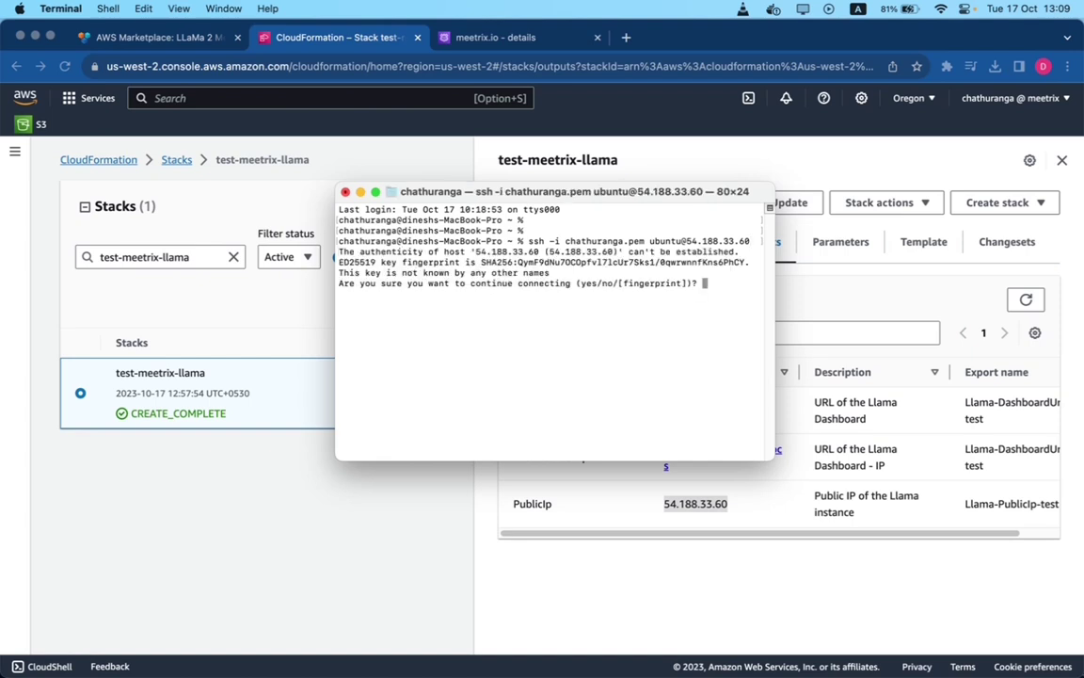
{"action": "type", "text": "yes"}
{"action": "key", "text": "Return"}
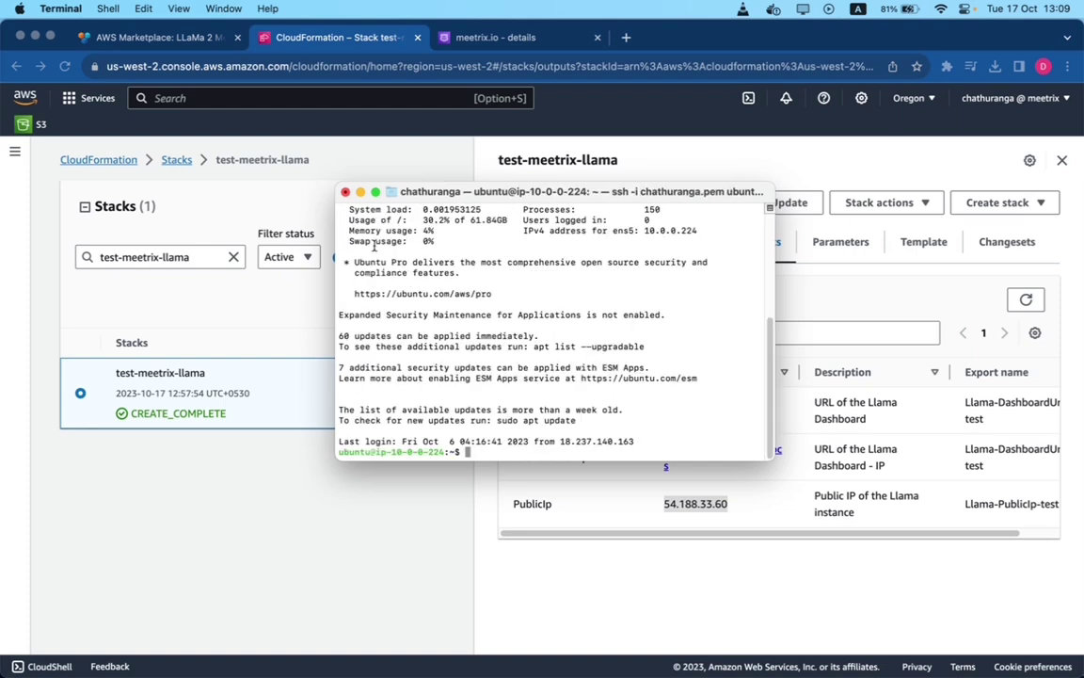
{"action": "key", "text": "Return"}
{"action": "key", "text": "Return"}
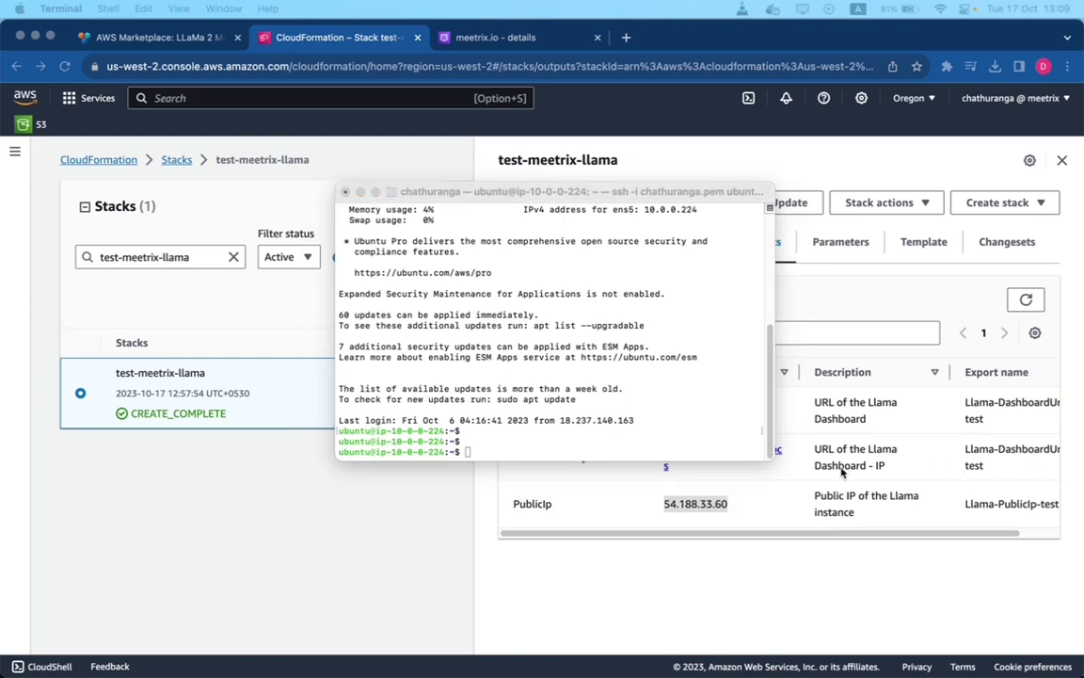
- Run /root/certificate_generate_standalone.sh in the terminal; it fails with Permission denied
{"action": "left_click", "coordinate": [600, 438]}
{"action": "key", "text": "super+v"}
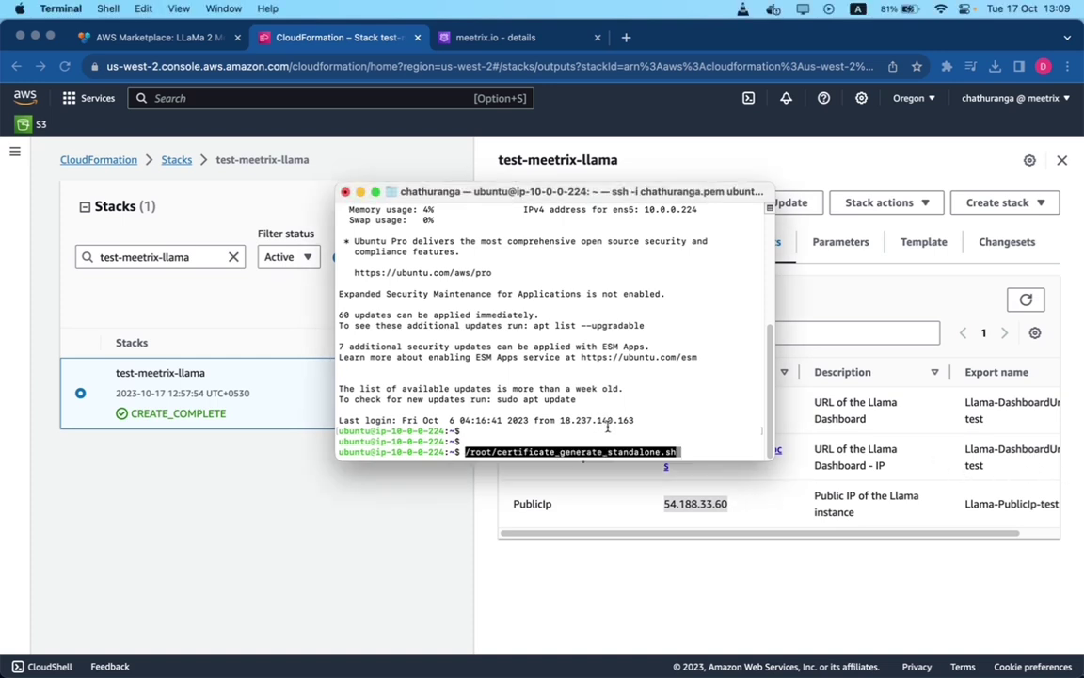
{"action": "key", "text": "Return"}
{"action": "left_click_drag", "start_coordinate": [666, 453], "coordinate": [638, 452]}
{"action": "left_click_drag", "start_coordinate": [534, 452], "coordinate": [482, 455]}
{"action": "left_click_drag", "start_coordinate": [680, 453], "coordinate": [463, 453]}
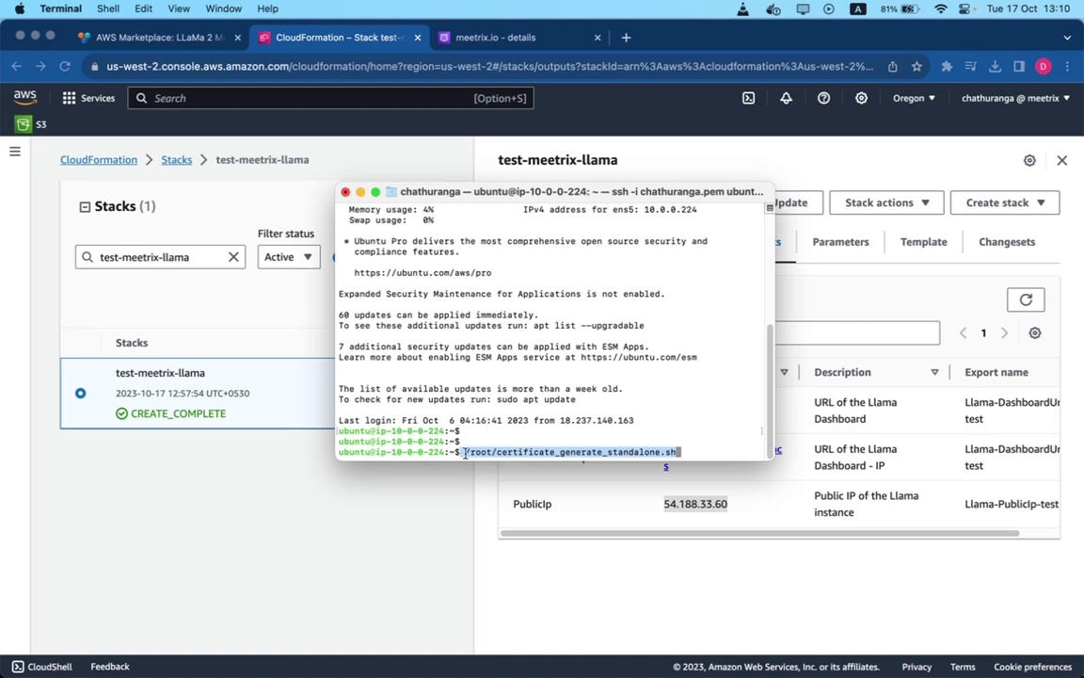
{"action": "left_click", "coordinate": [710, 452]}
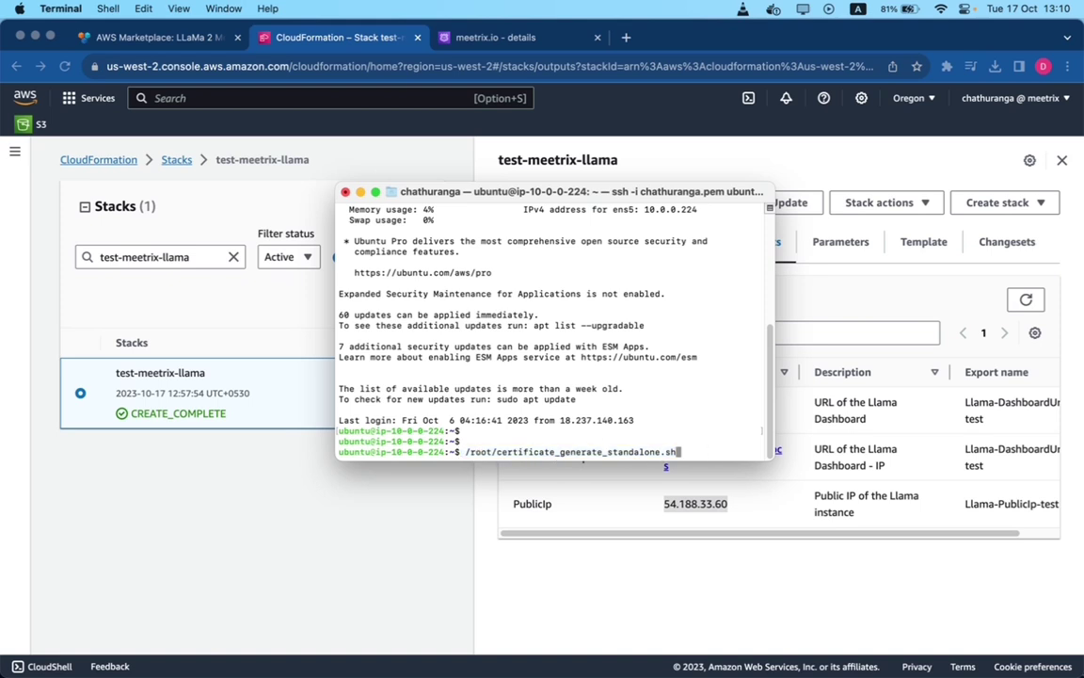
{"action": "key", "text": "Return"}
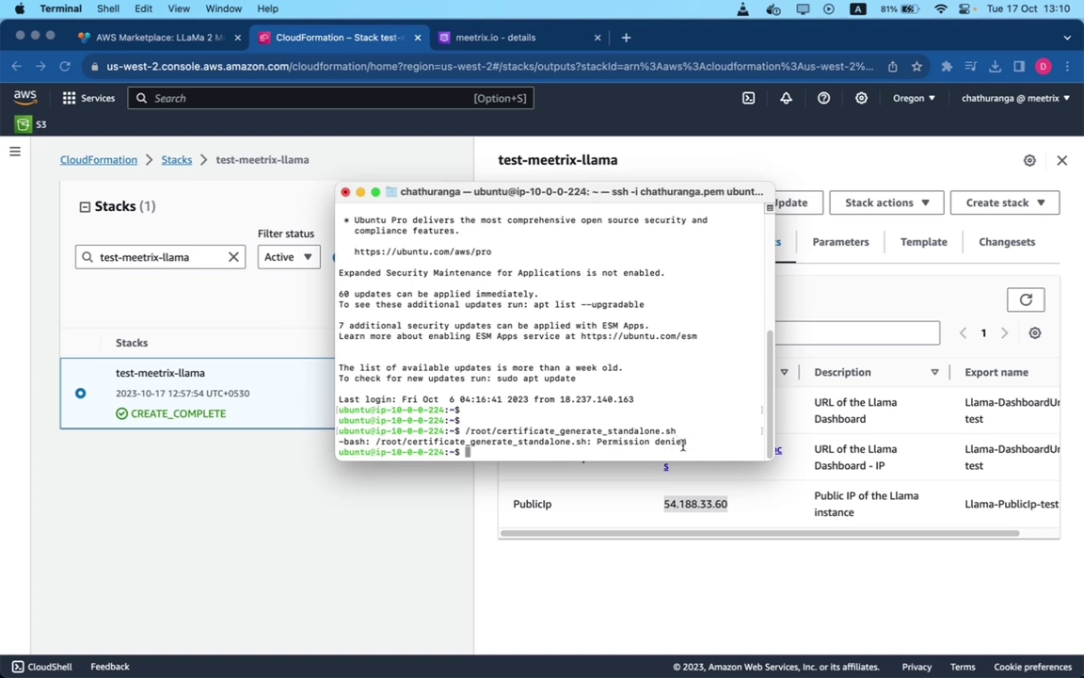
- Prepare the command again as sudo /root/certificate_generate_standalone.sh at the prompt
{"action": "type", "text": "sudo"}
{"action": "key", "text": "super+v"}
{"action": "left_click_drag", "start_coordinate": [704, 452], "coordinate": [464, 453]}
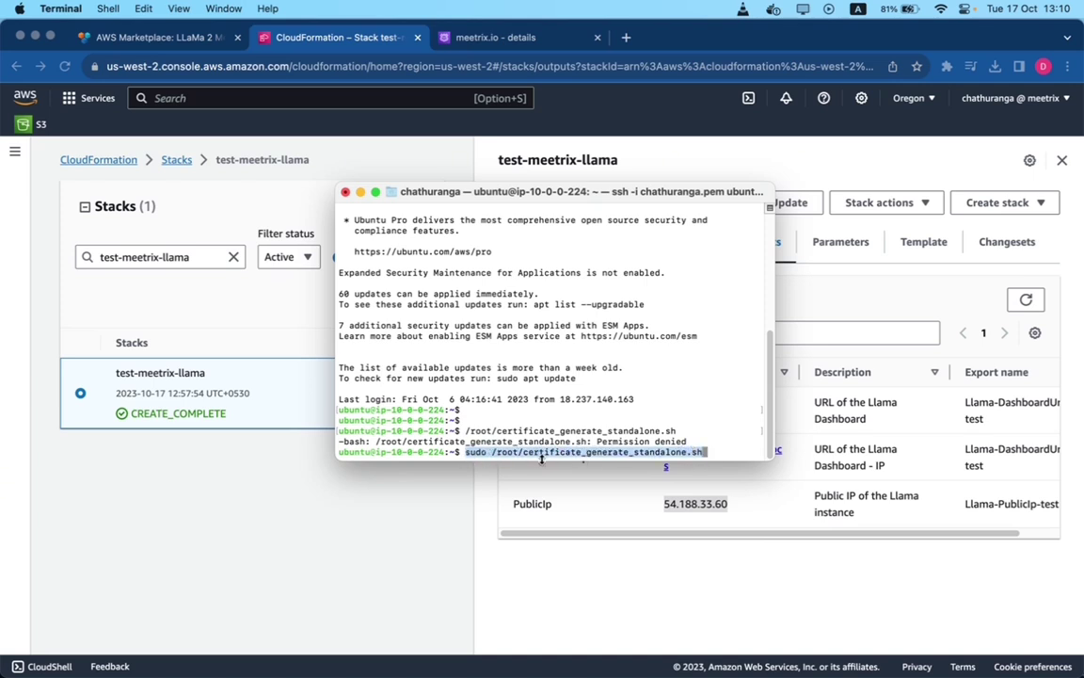
{"action": "left_click", "coordinate": [734, 448]}
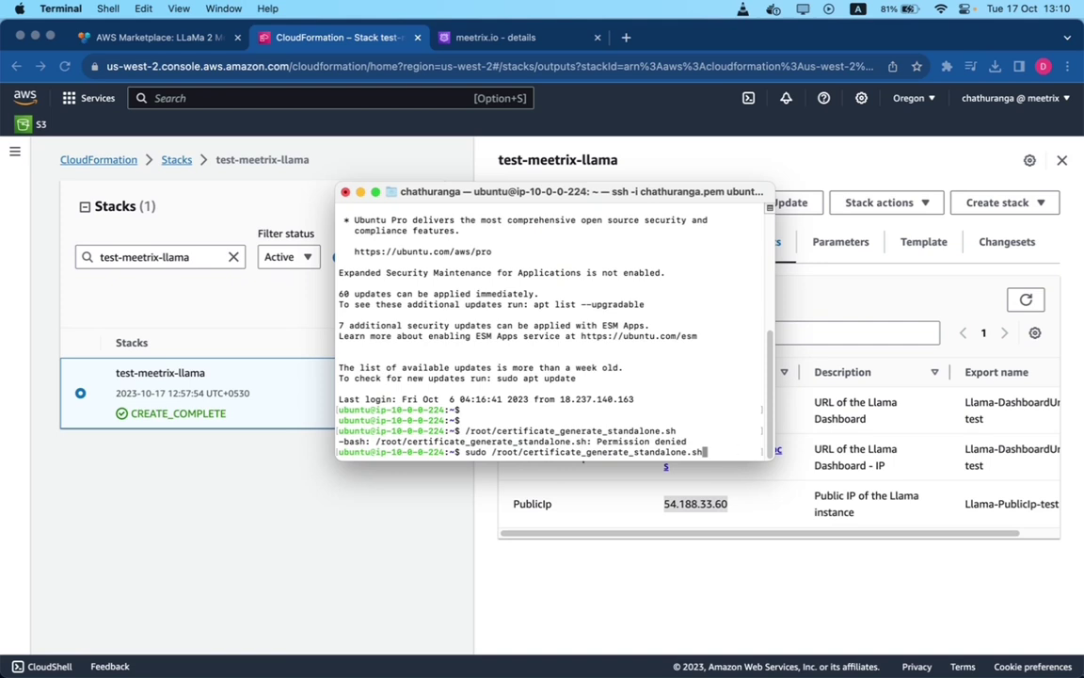
- Run the script with sudo and choose option 1 to reinstall the existing certificate for test-llama.meetrix.io
{"action": "key", "text": "Return"}
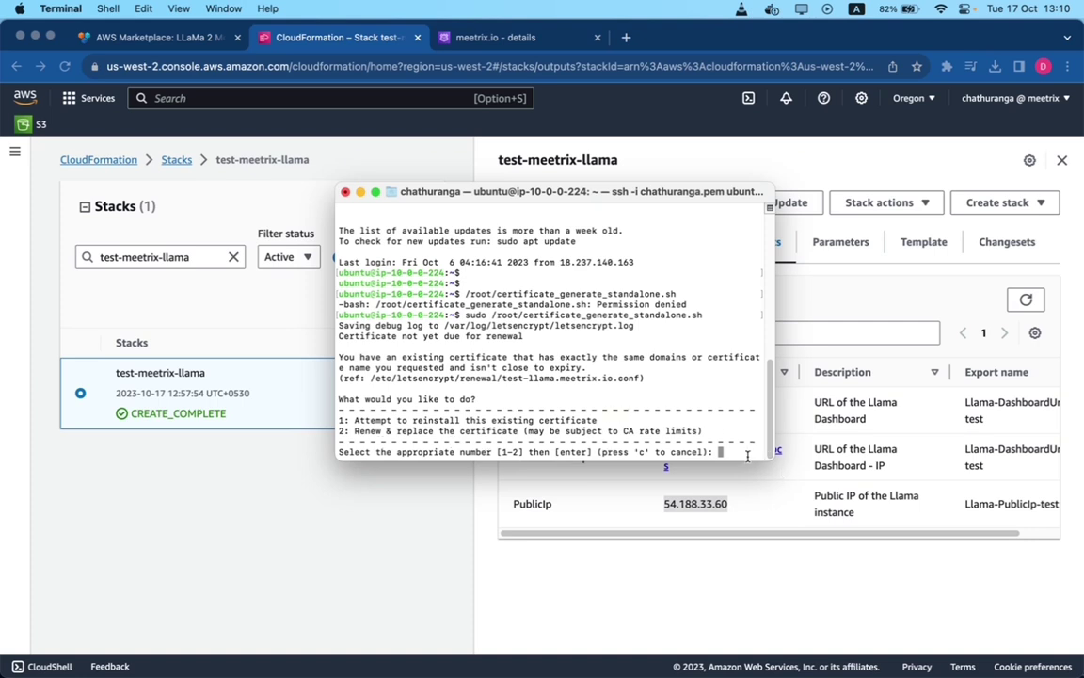
{"action": "type", "text": "1"}
{"action": "key", "text": "Return"}
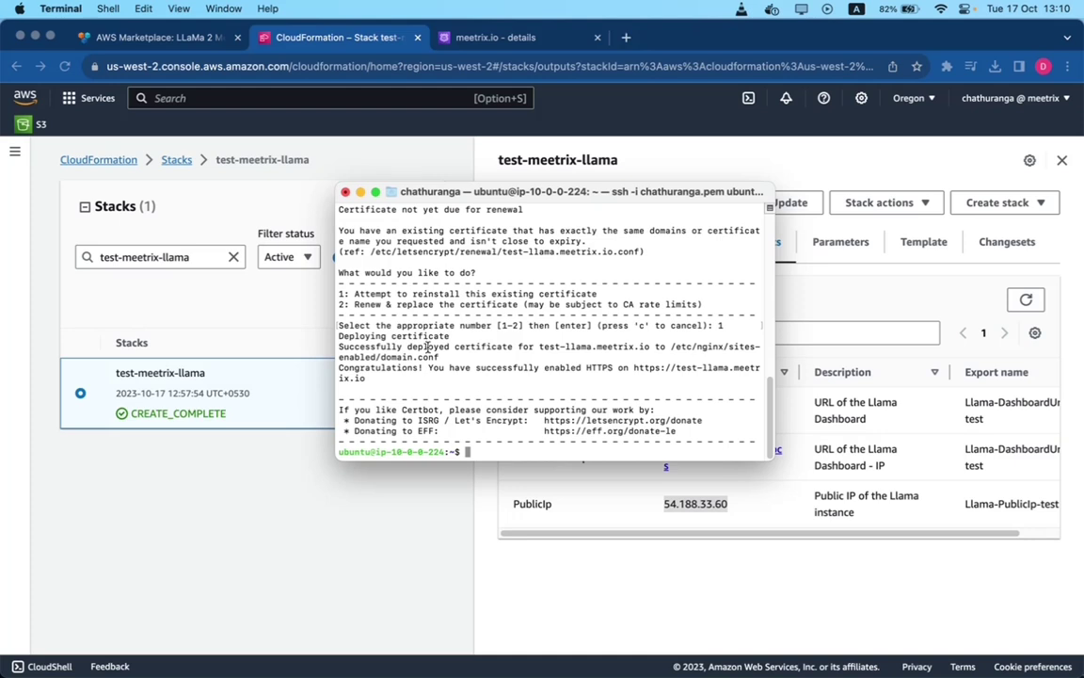
{"action": "left_click_drag", "start_coordinate": [375, 376], "coordinate": [341, 368]}
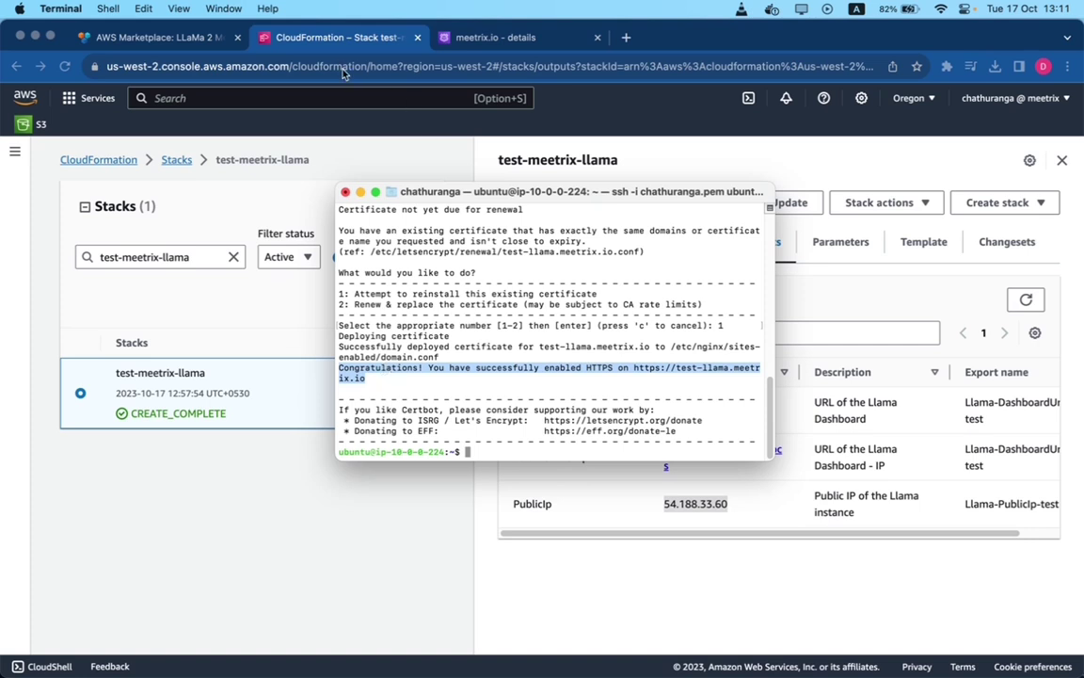
- Open the stack's DashboardUrl output in a new Chrome tab showing the llama.cpp API docs
{"action": "left_click", "coordinate": [303, 44]}
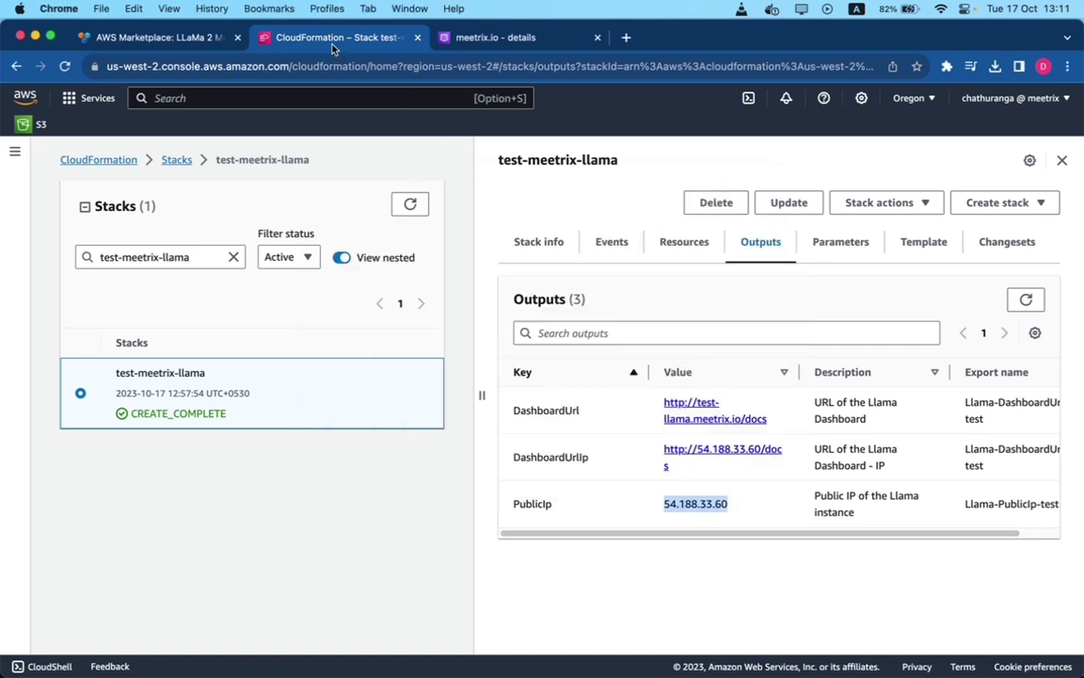
{"action": "left_click", "coordinate": [658, 545]}
{"action": "right_click", "coordinate": [696, 408]}
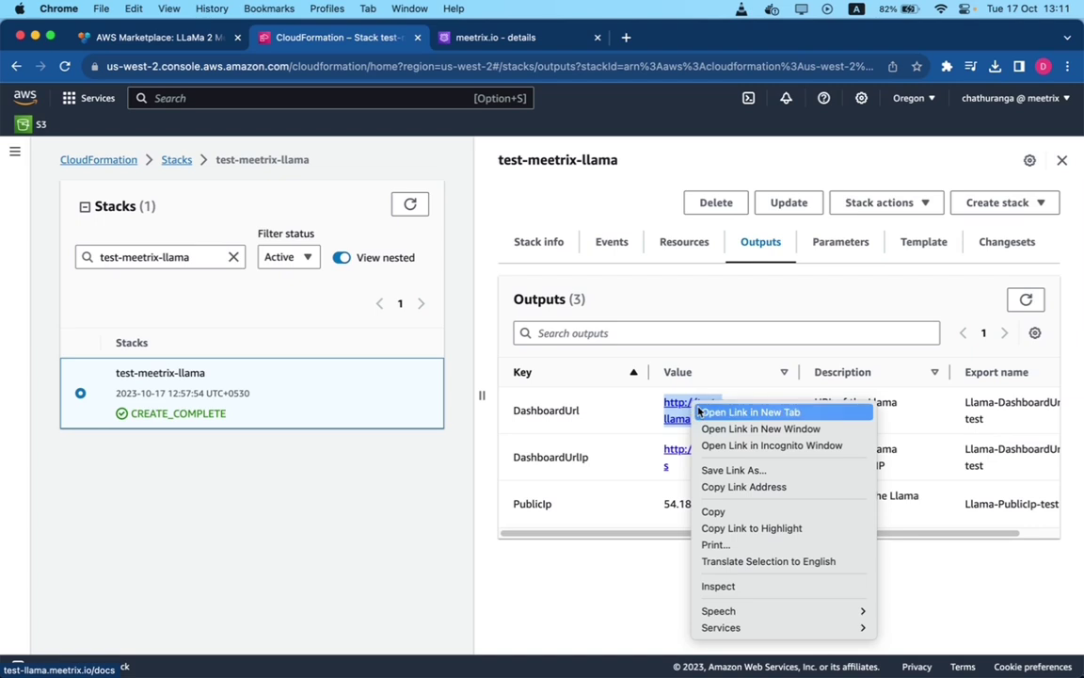
{"action": "left_click", "coordinate": [751, 412]}
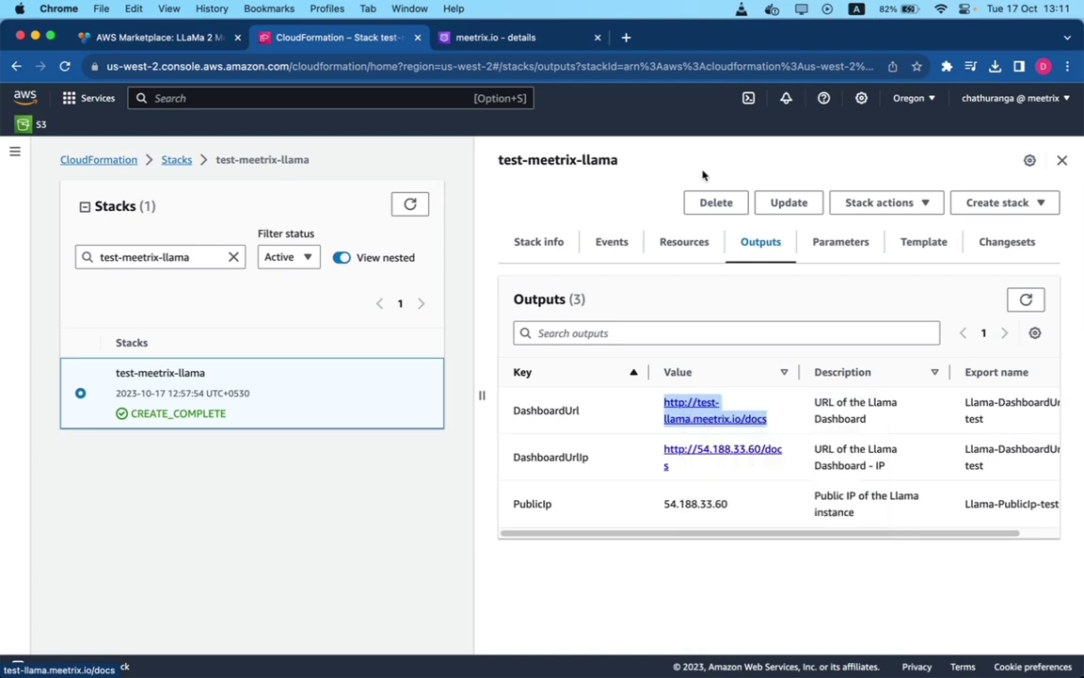
{"action": "left_click", "coordinate": [486, 43]}
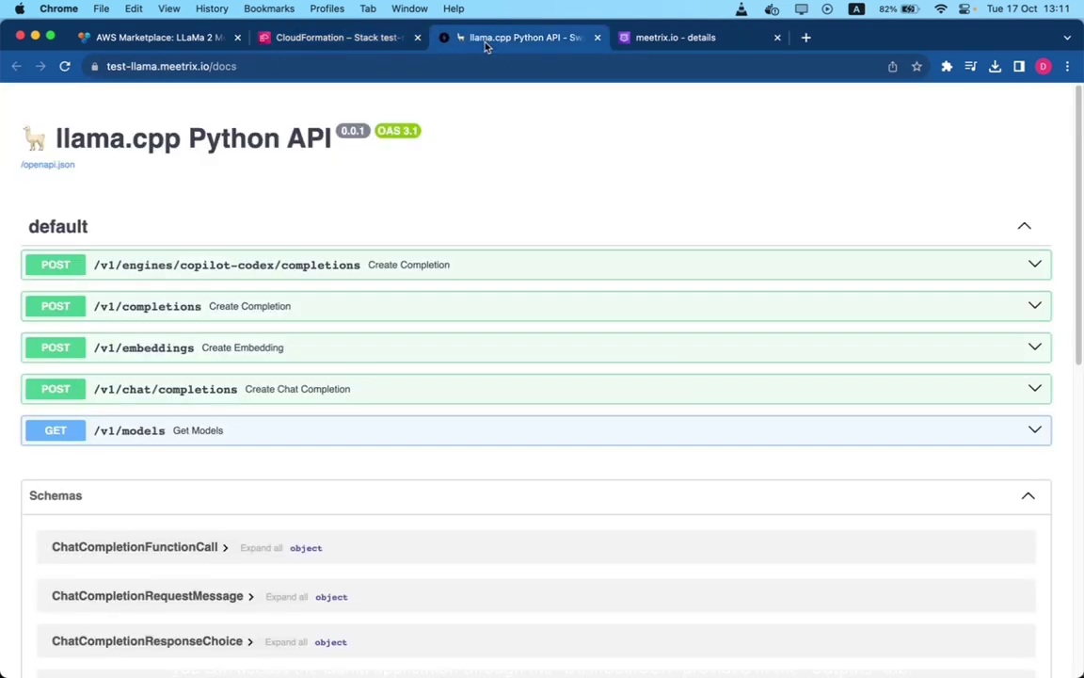
- Confirm the test-llama.meetrix.io/docs connection is secure and review the listed endpoints
{"action": "left_click", "coordinate": [94, 66]}
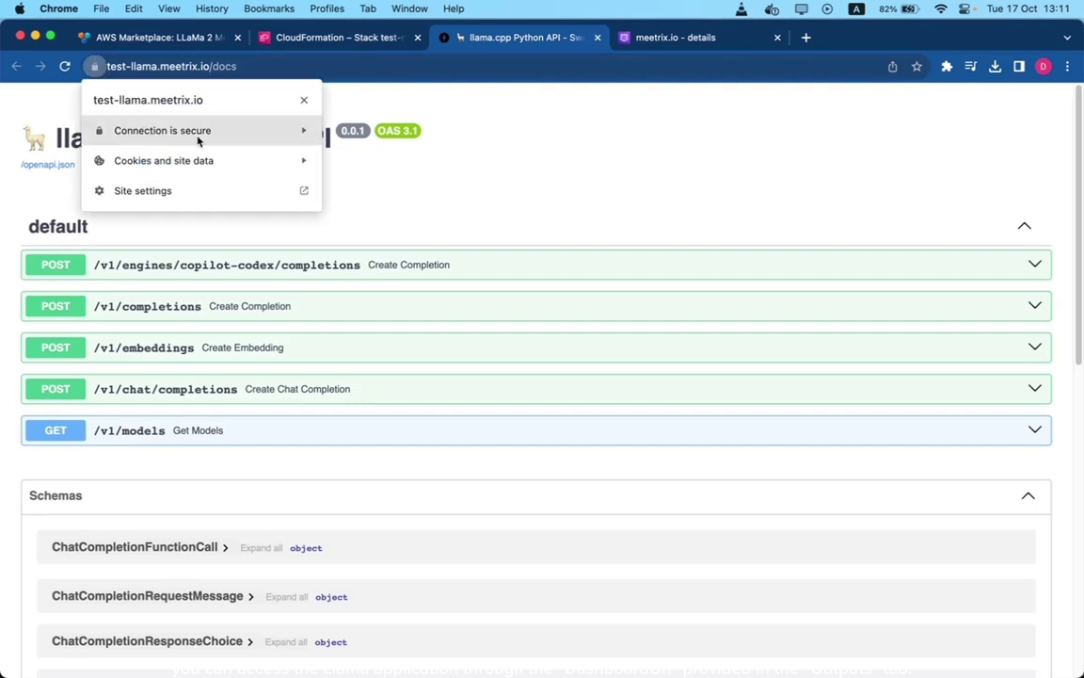
{"action": "left_click", "coordinate": [442, 145]}
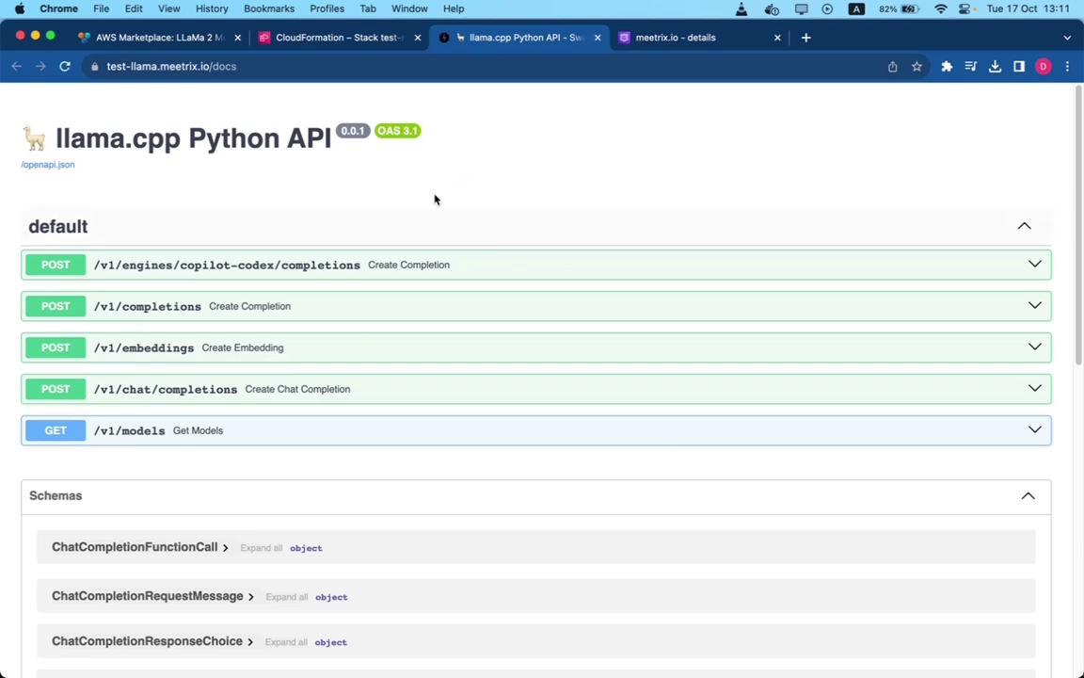
{"action": "scroll", "coordinate": [422, 176], "scroll_direction": "down", "scroll_amount": 10}
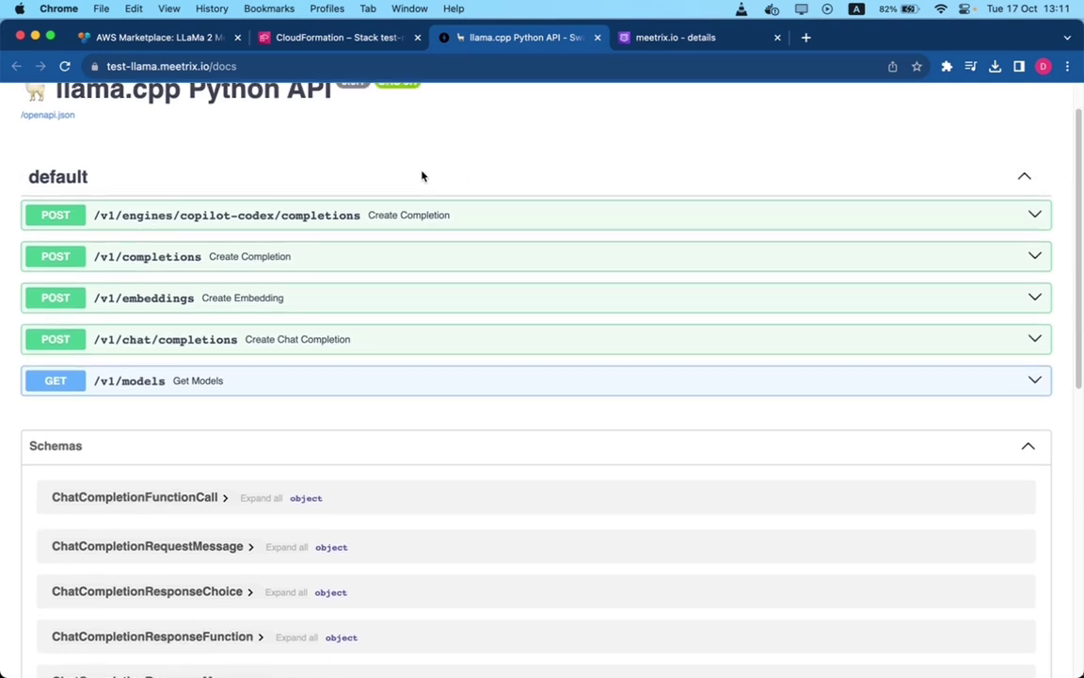
{"action": "scroll", "coordinate": [422, 176], "scroll_direction": "down", "scroll_amount": 5}
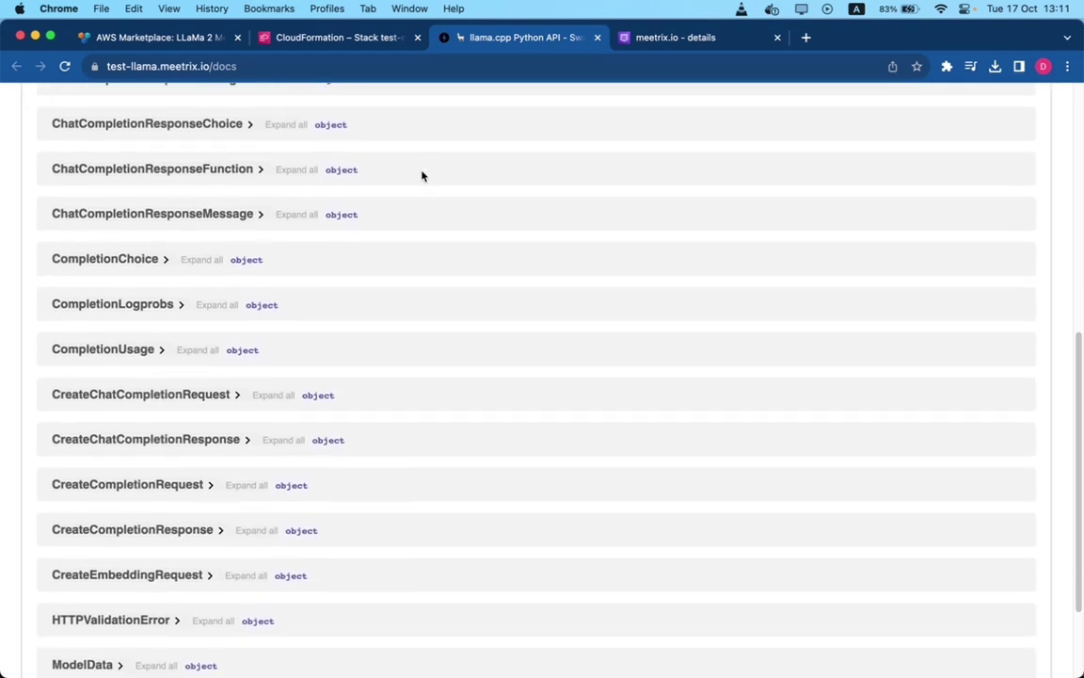
{"action": "scroll", "coordinate": [421, 176], "scroll_direction": "up", "scroll_amount": 15}
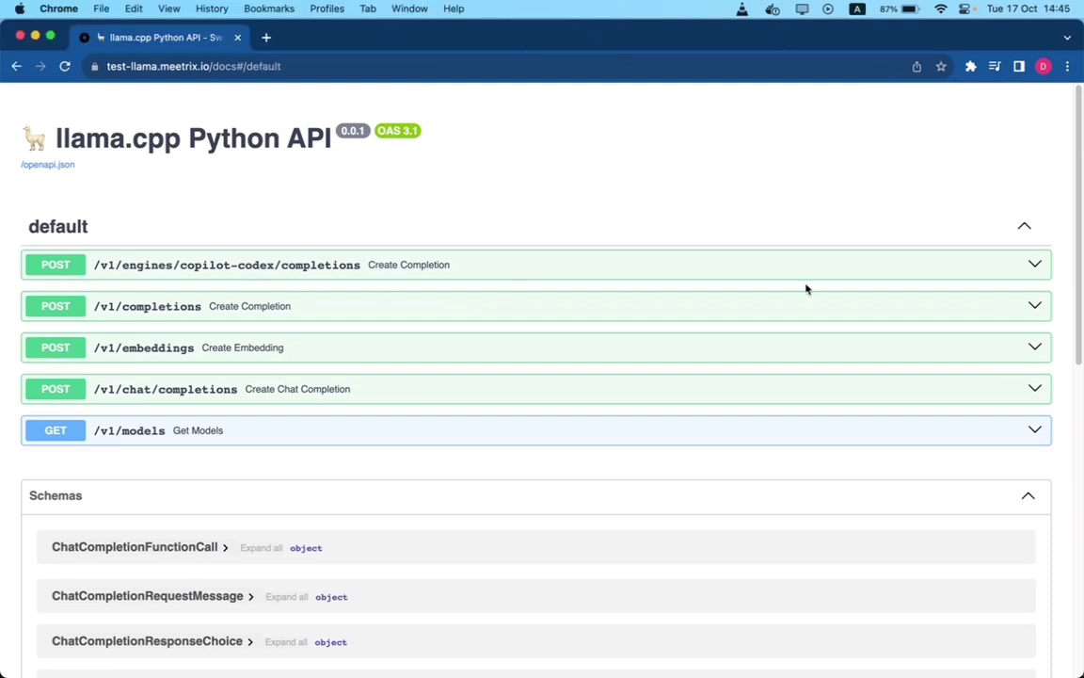
- Expand POST /v1/engines/copilot-codex/completions, enable Try it out, and review the prompt
{"action": "left_click", "coordinate": [918, 266]}
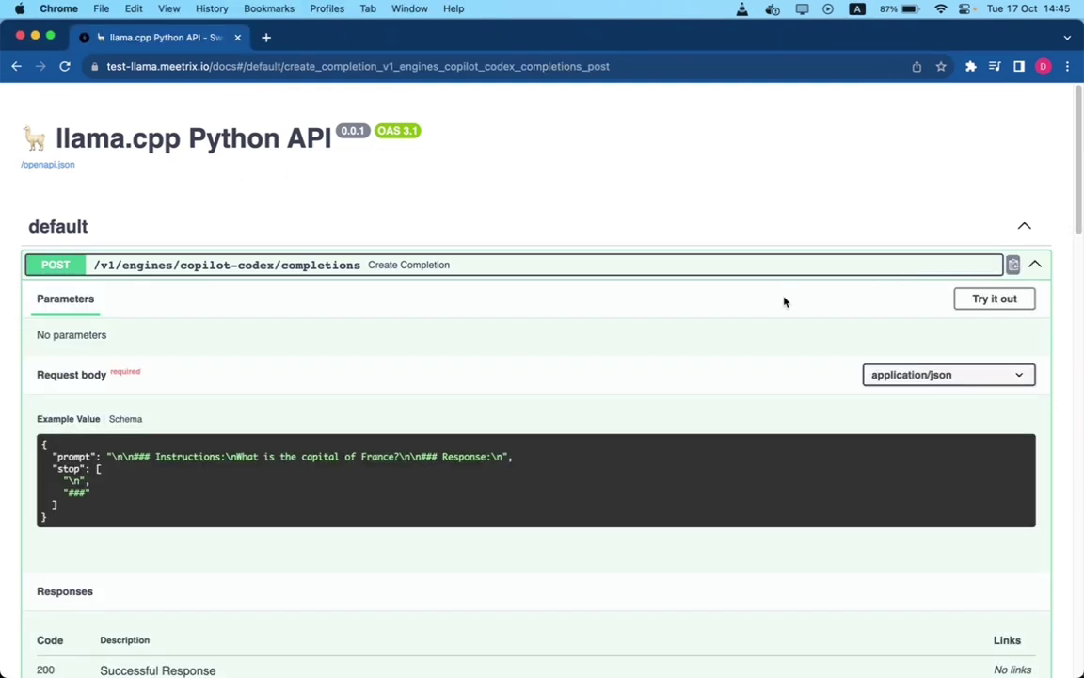
{"action": "left_click", "coordinate": [995, 300]}
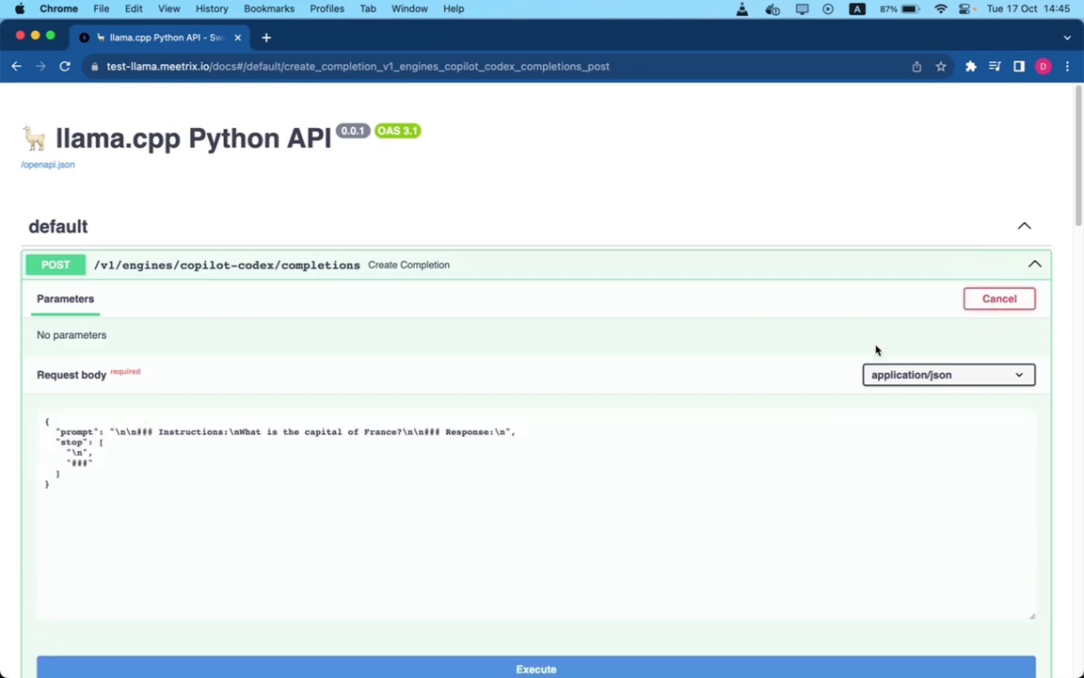
{"action": "scroll", "coordinate": [226, 313], "scroll_direction": "down", "scroll_amount": 1}
{"action": "scroll", "coordinate": [223, 318], "scroll_direction": "down", "scroll_amount": 1}
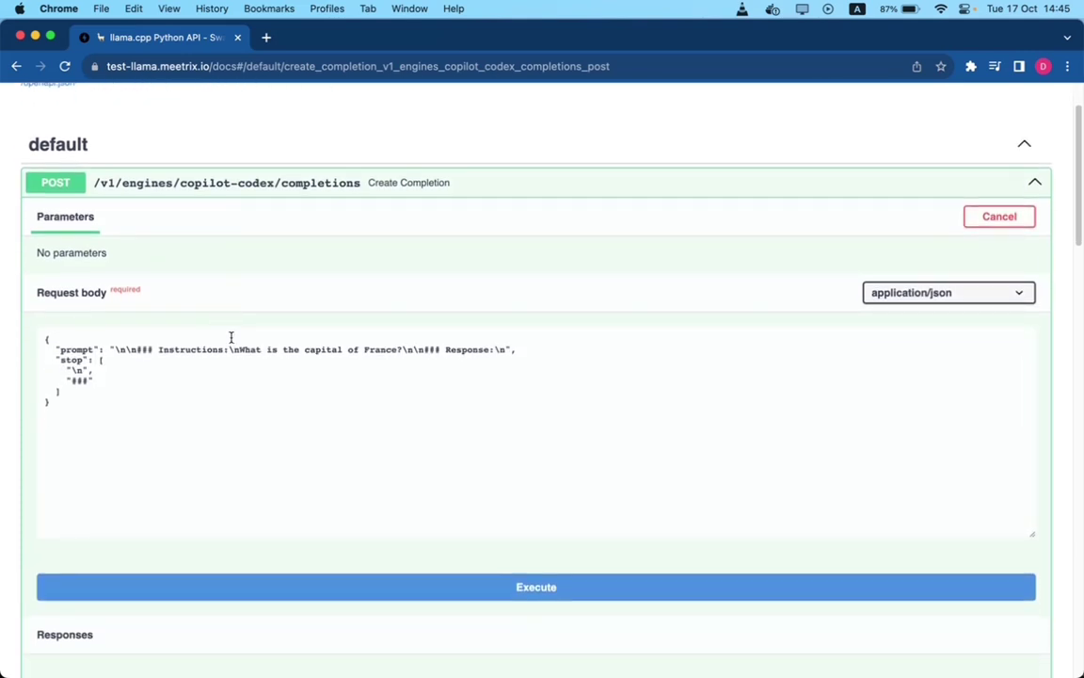
{"action": "left_click_drag", "start_coordinate": [402, 350], "coordinate": [242, 354]}
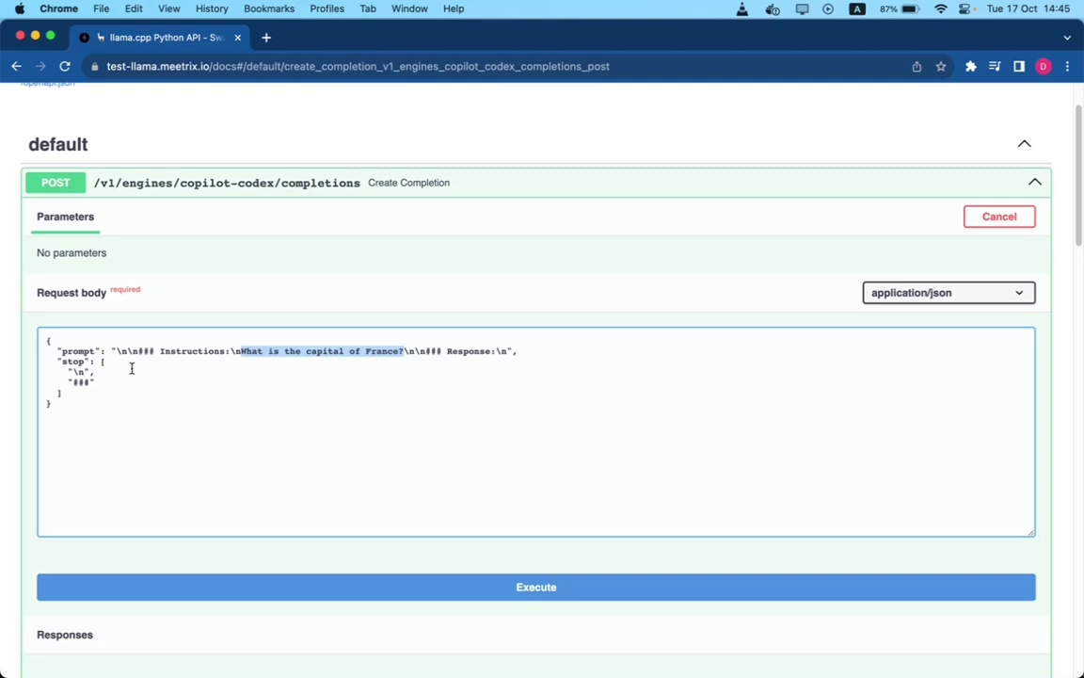
- Execute the request and check the 200 response text 'The capital of France is Paris.'
{"action": "scroll", "coordinate": [126, 373], "scroll_direction": "down", "scroll_amount": 2}
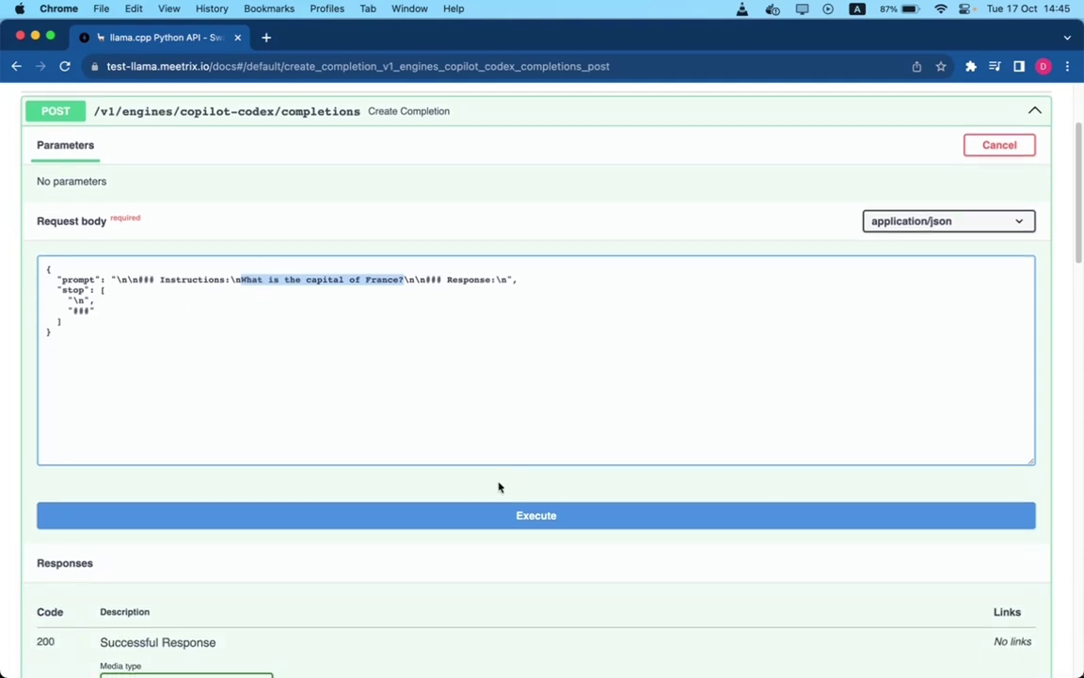
{"action": "left_click", "coordinate": [538, 517]}
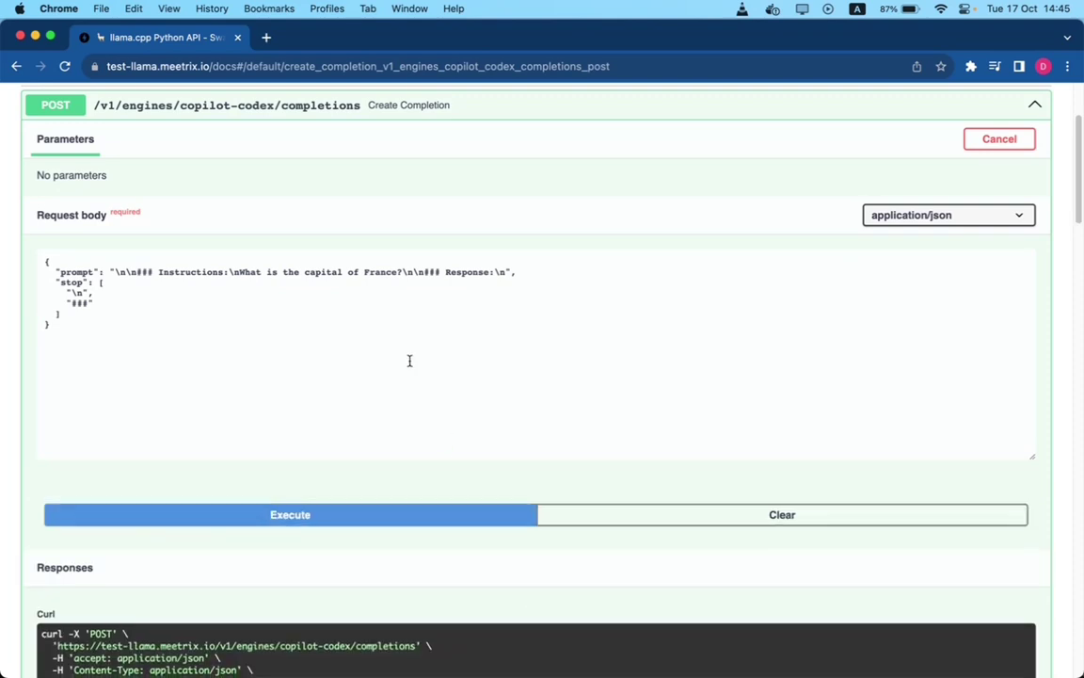
{"action": "scroll", "coordinate": [410, 360], "scroll_direction": "down", "scroll_amount": 10}
{"action": "scroll", "coordinate": [410, 365], "scroll_direction": "down", "scroll_amount": 1}
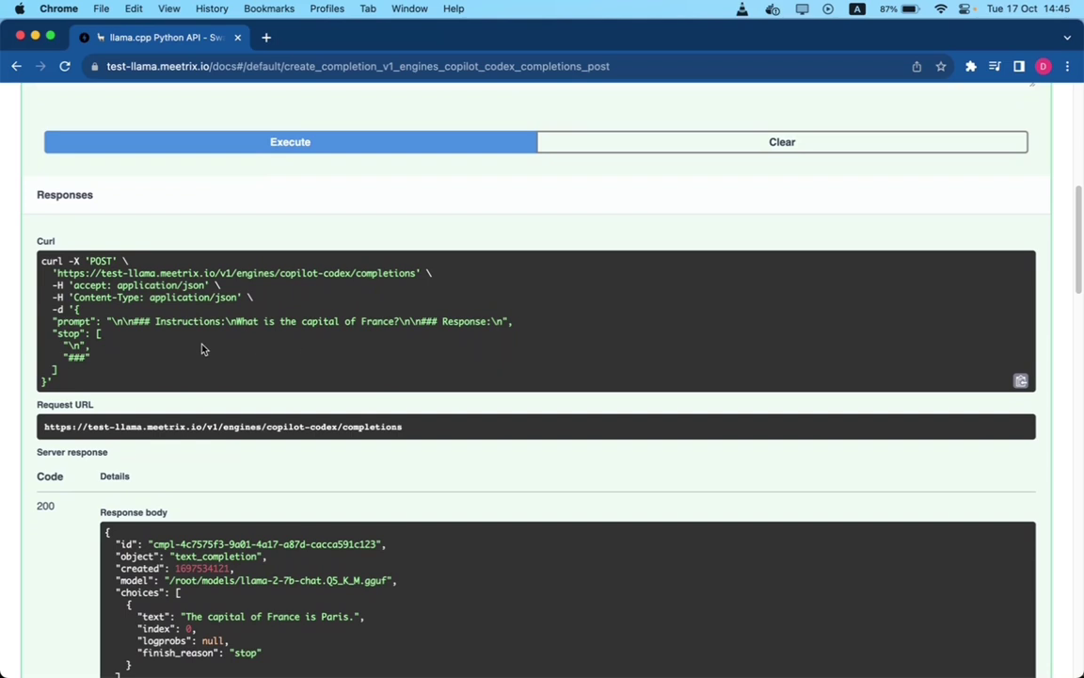
{"action": "scroll", "coordinate": [201, 349], "scroll_direction": "down", "scroll_amount": 4}
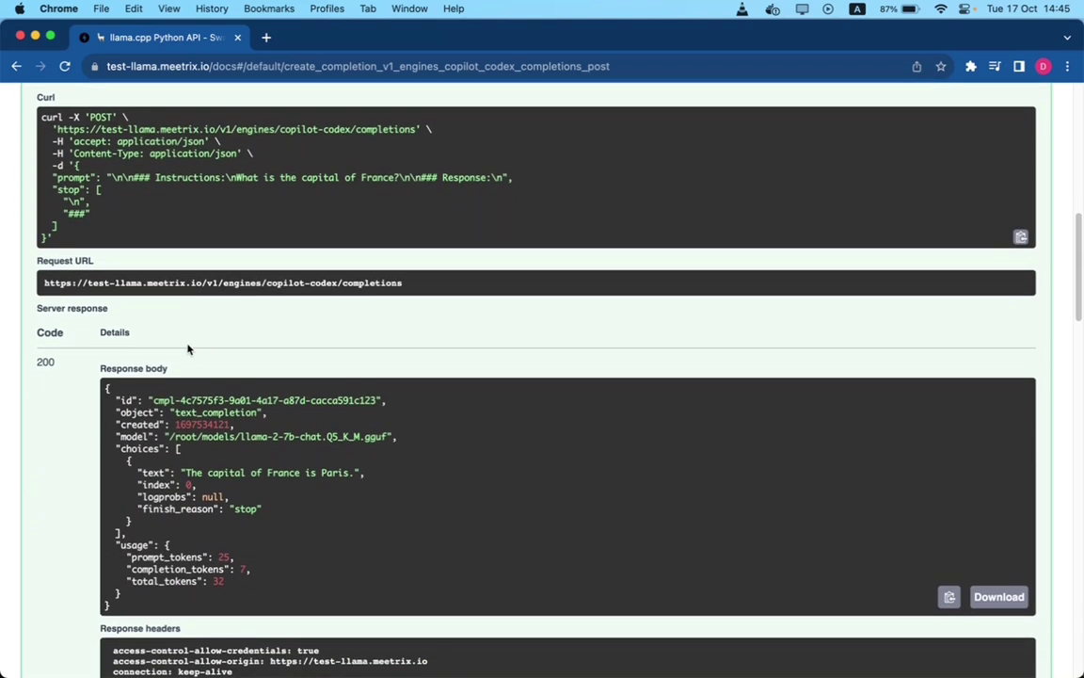
{"action": "scroll", "coordinate": [150, 331], "scroll_direction": "down", "scroll_amount": 2}
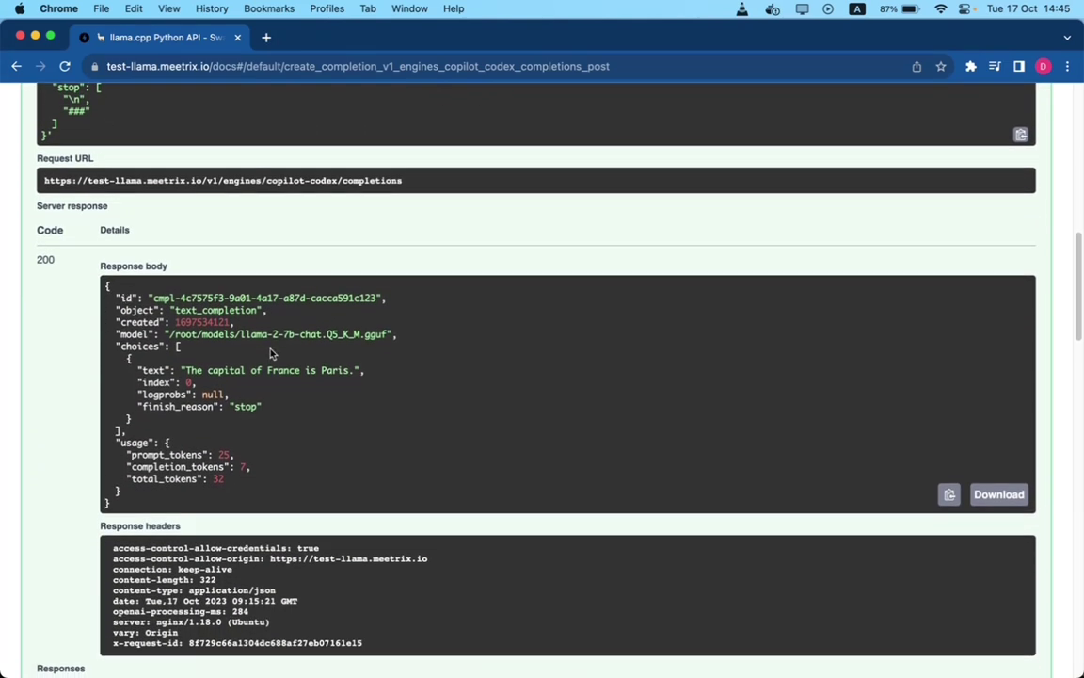
{"action": "left_click_drag", "start_coordinate": [355, 370], "coordinate": [187, 369]}
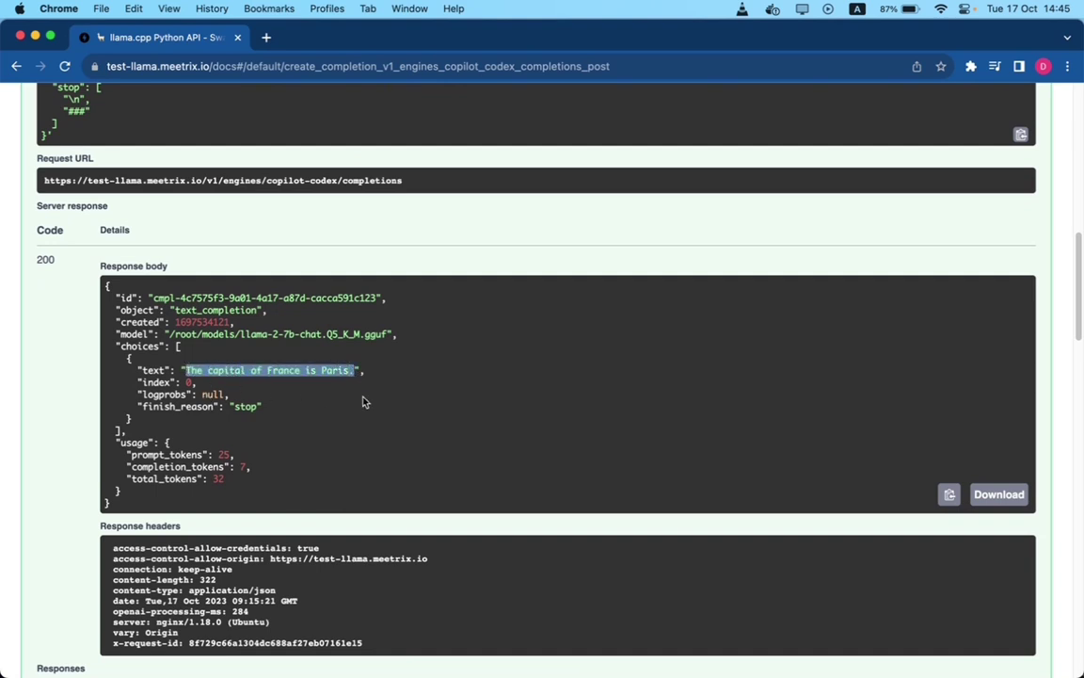